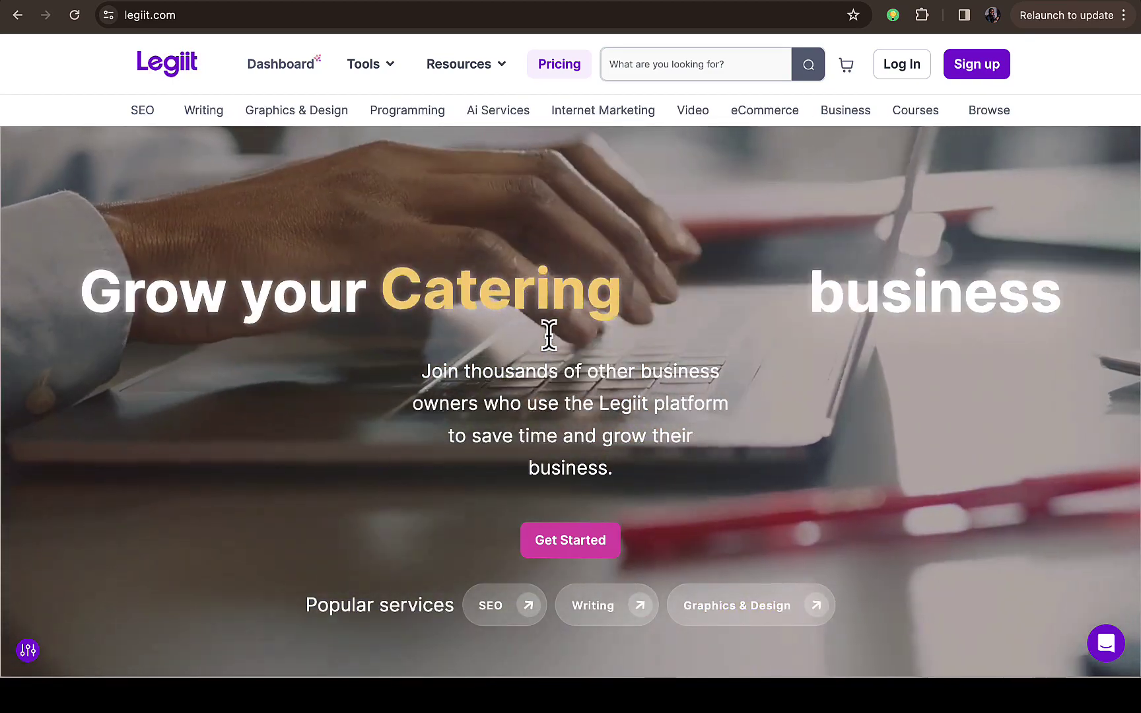
scroll(549, 338, "down", 3)
scroll(549, 338, "down", 2)
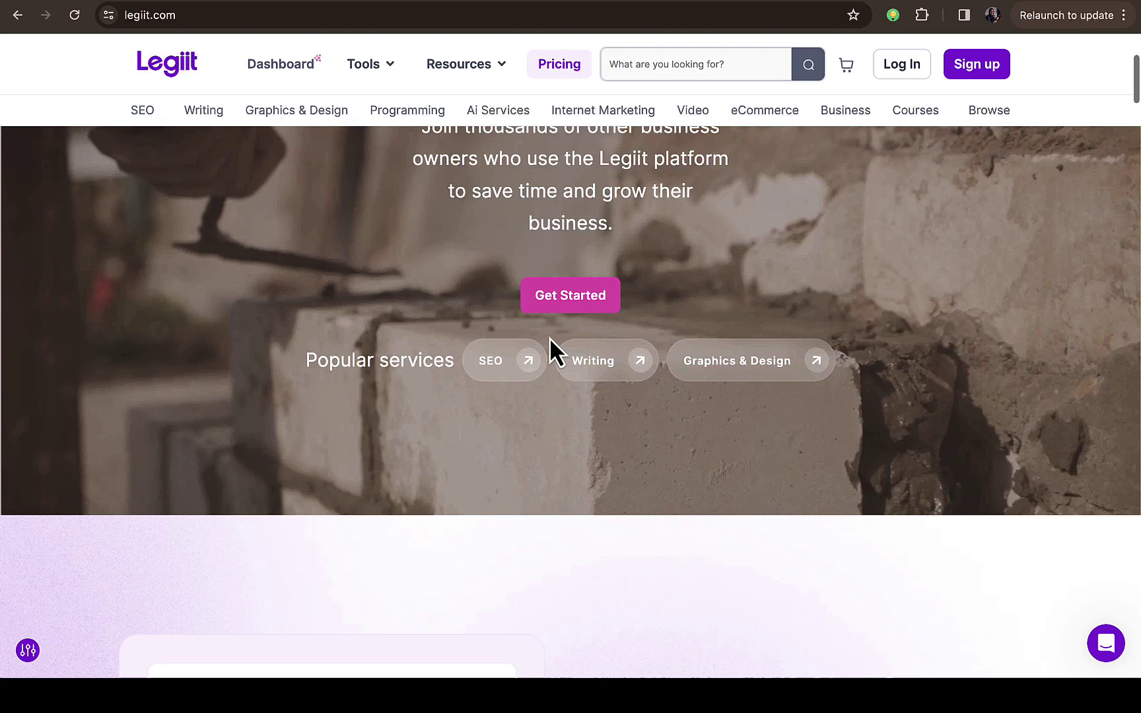
scroll(549, 338, "down", 3)
scroll(550, 338, "down", 1)
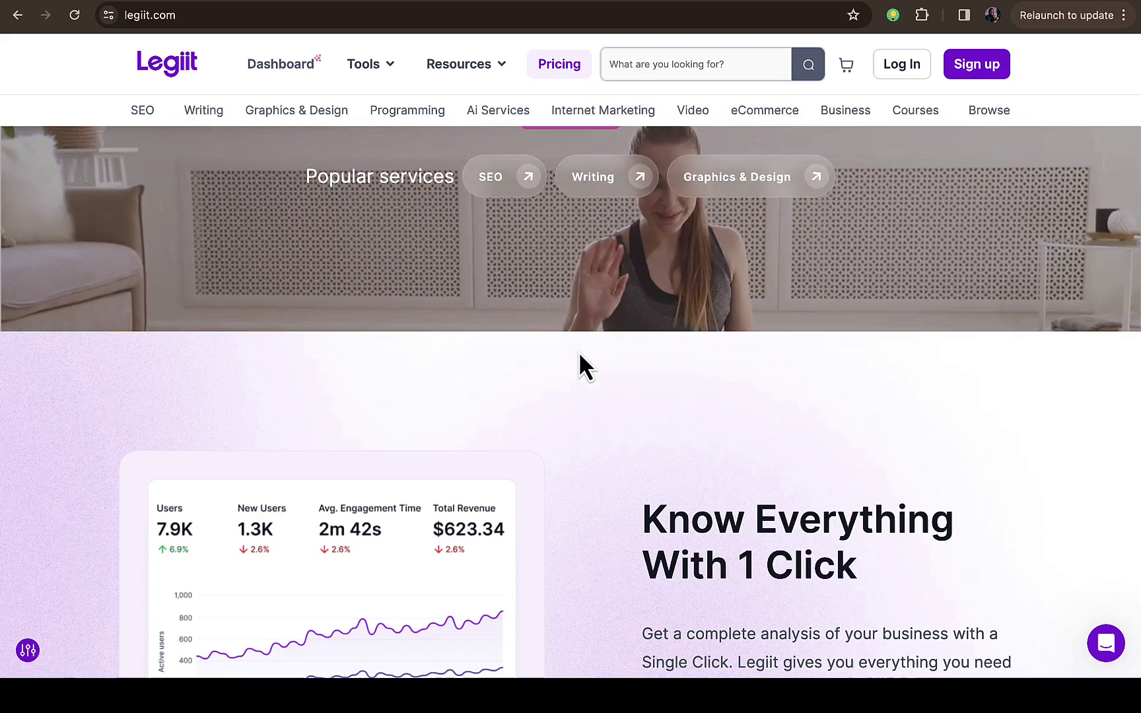
scroll(580, 354, "down", 2)
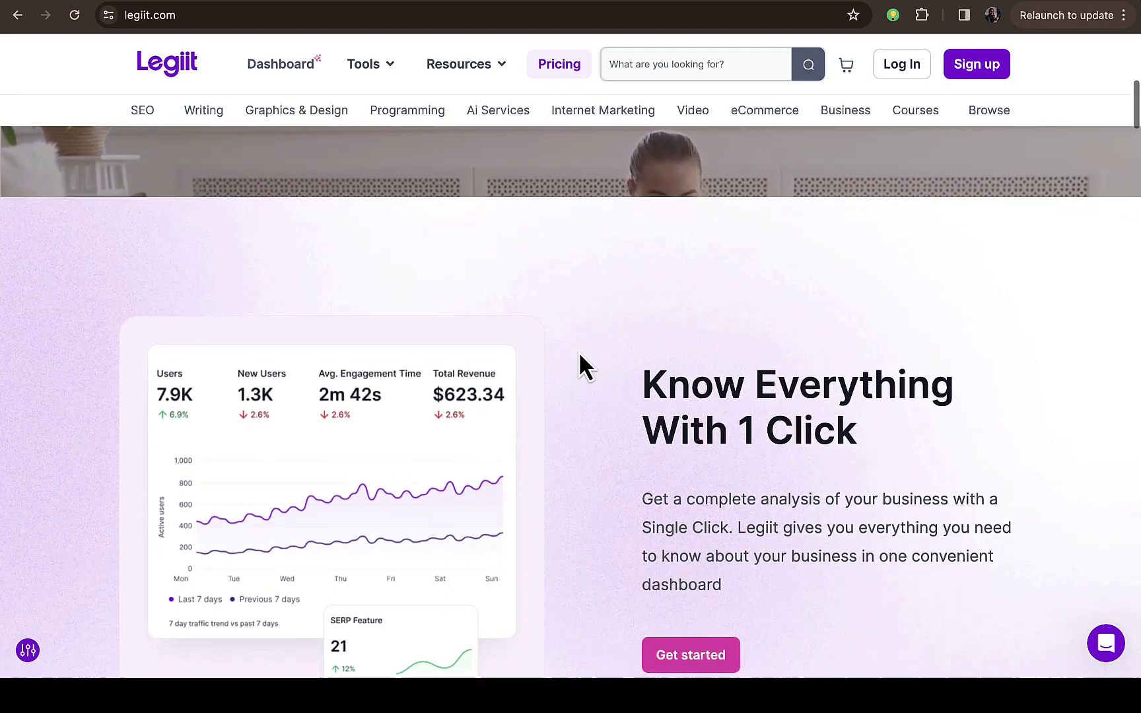
scroll(580, 354, "down", 2)
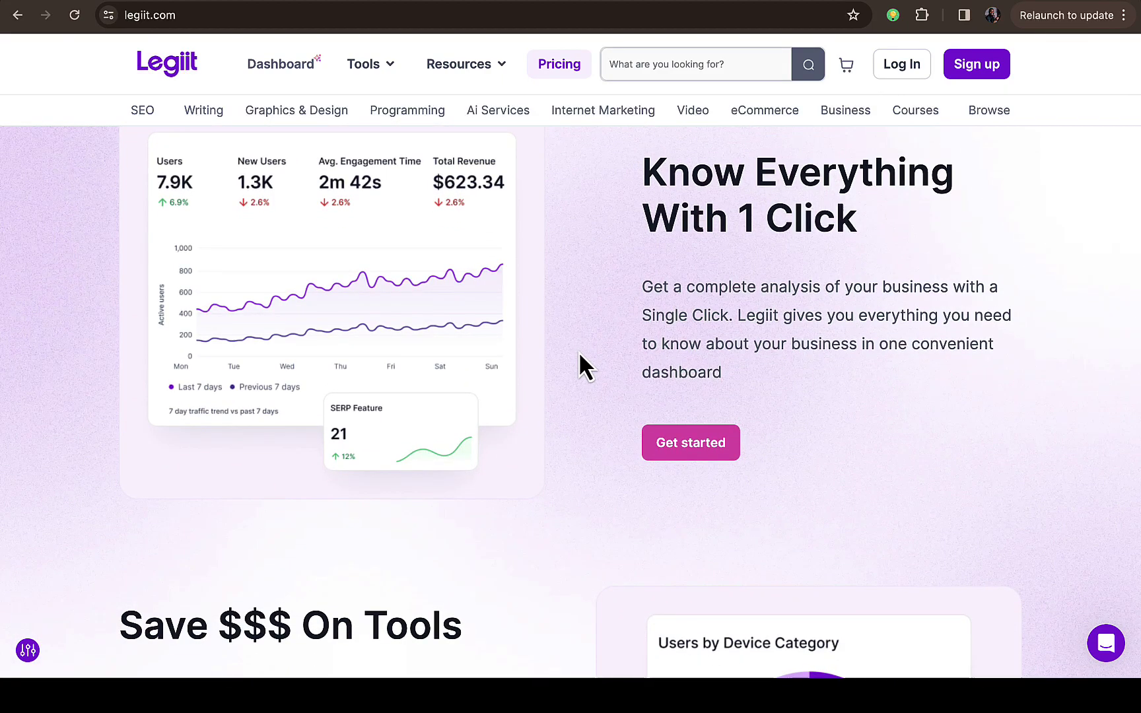
scroll(580, 364, "down", 2)
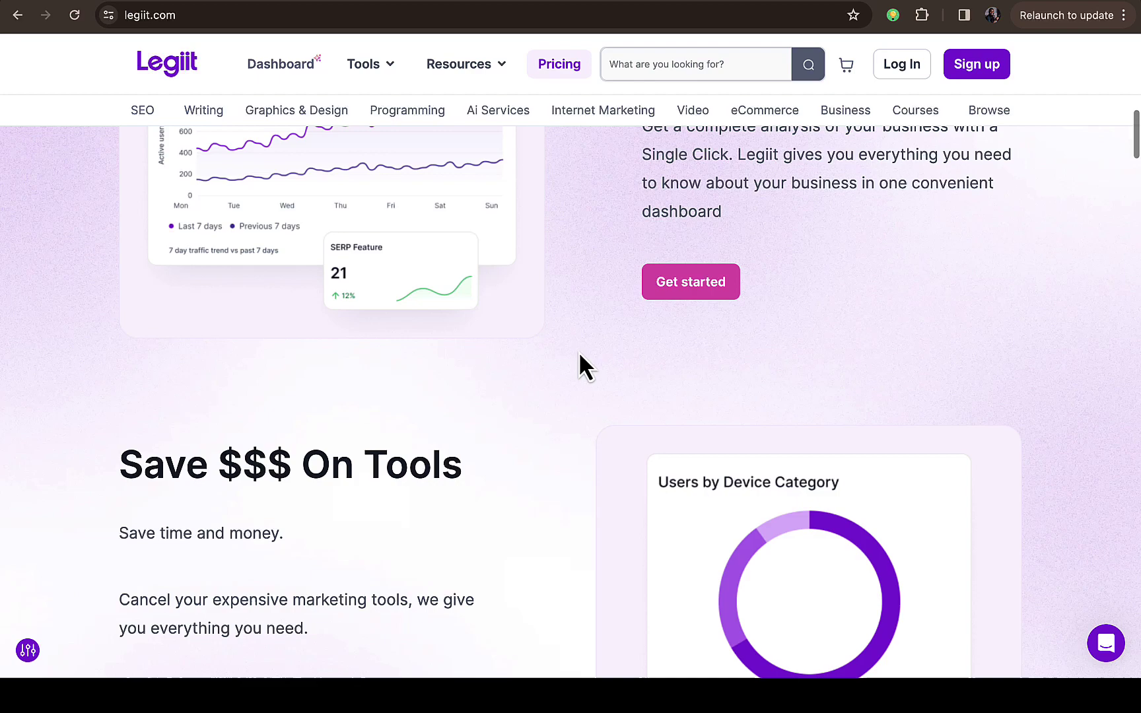
scroll(580, 356, "down", 1)
scroll(580, 355, "down", 1)
scroll(580, 355, "down", 2)
scroll(579, 354, "down", 2)
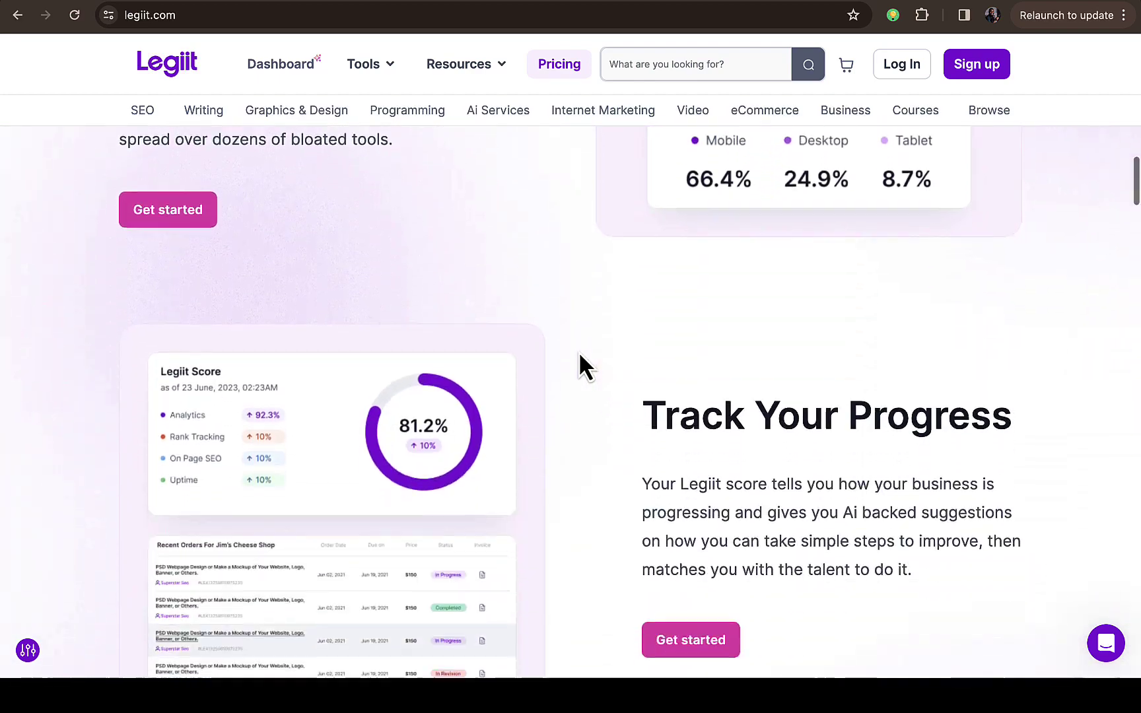
scroll(579, 355, "down", 1)
scroll(580, 355, "down", 2)
scroll(579, 355, "down", 1)
scroll(580, 356, "down", 1)
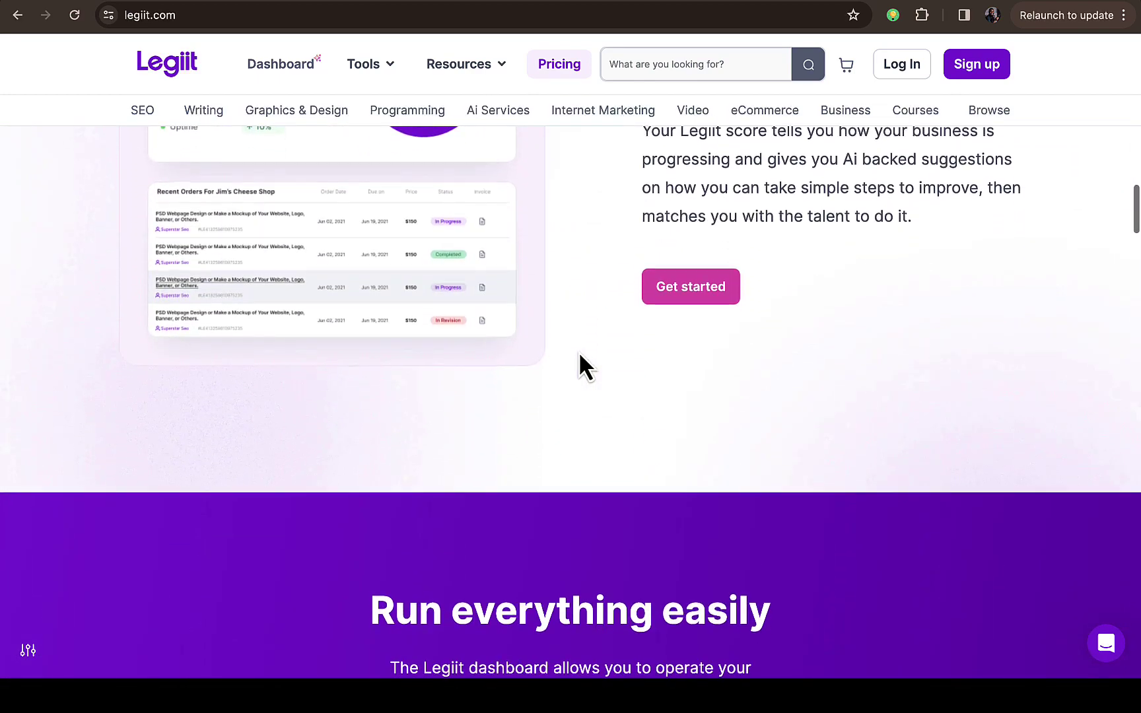
scroll(580, 364, "down", 2)
scroll(580, 364, "down", 1)
scroll(580, 364, "down", 2)
scroll(580, 364, "down", 1)
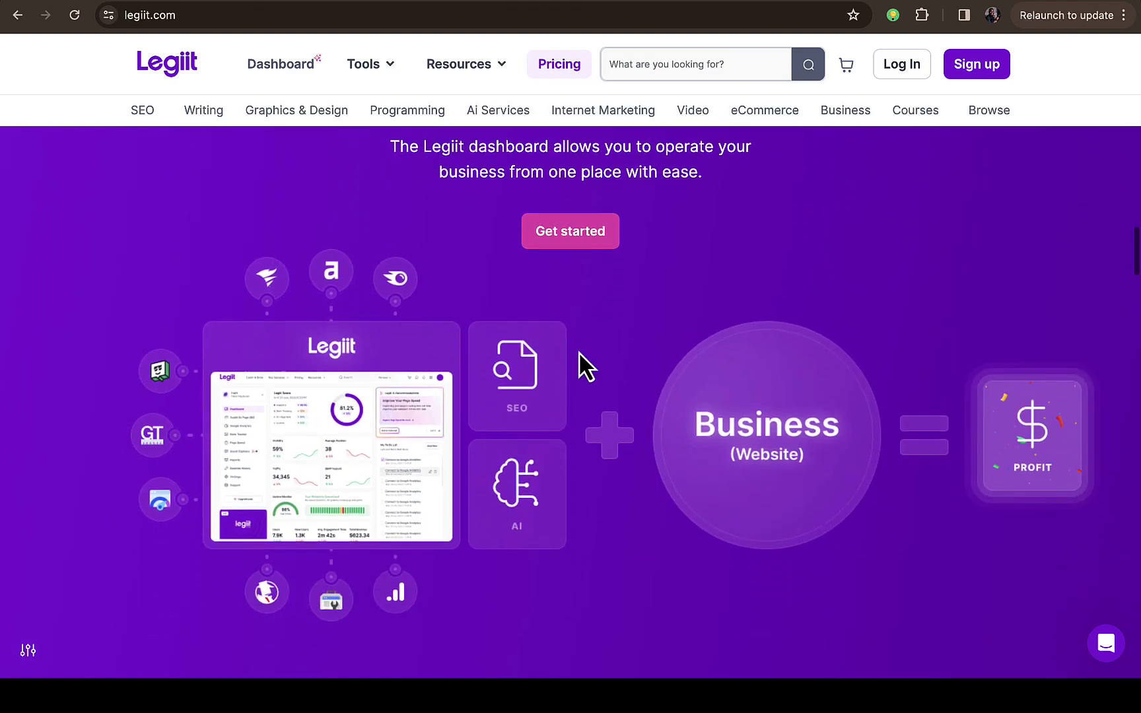
scroll(580, 352, "down", 1)
scroll(579, 352, "down", 1)
scroll(578, 352, "down", 2)
scroll(579, 351, "down", 1)
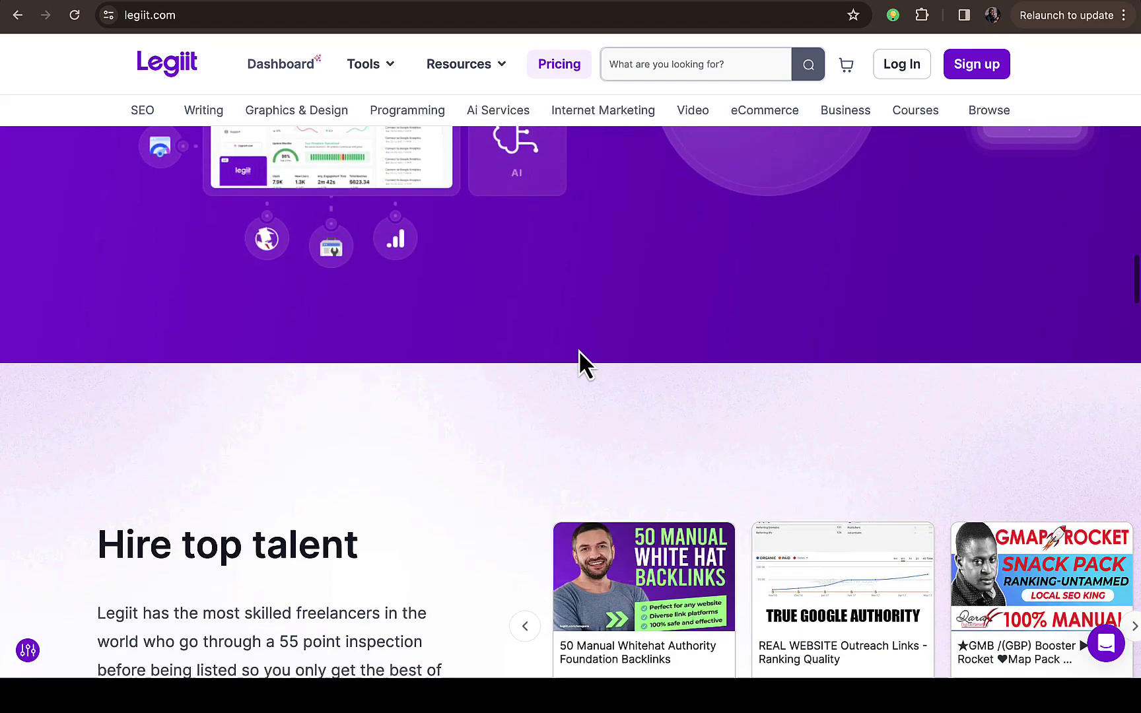
scroll(579, 351, "down", 1)
scroll(579, 352, "down", 1)
scroll(579, 351, "down", 1)
scroll(578, 351, "down", 1)
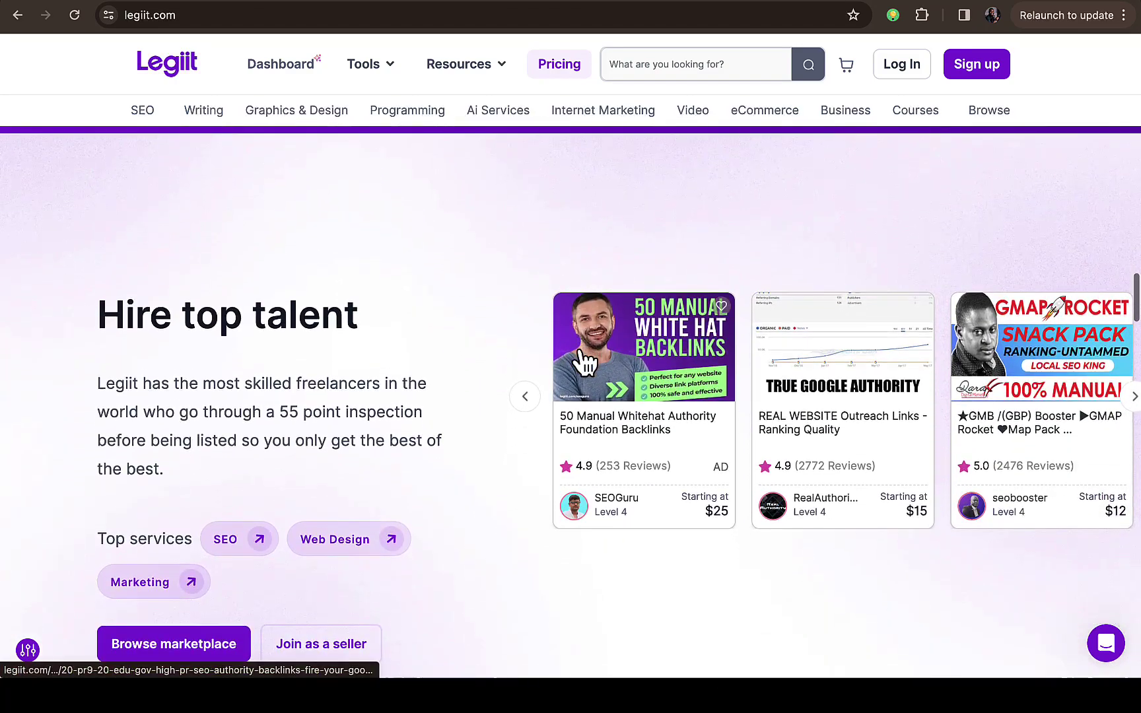
scroll(585, 360, "down", 1)
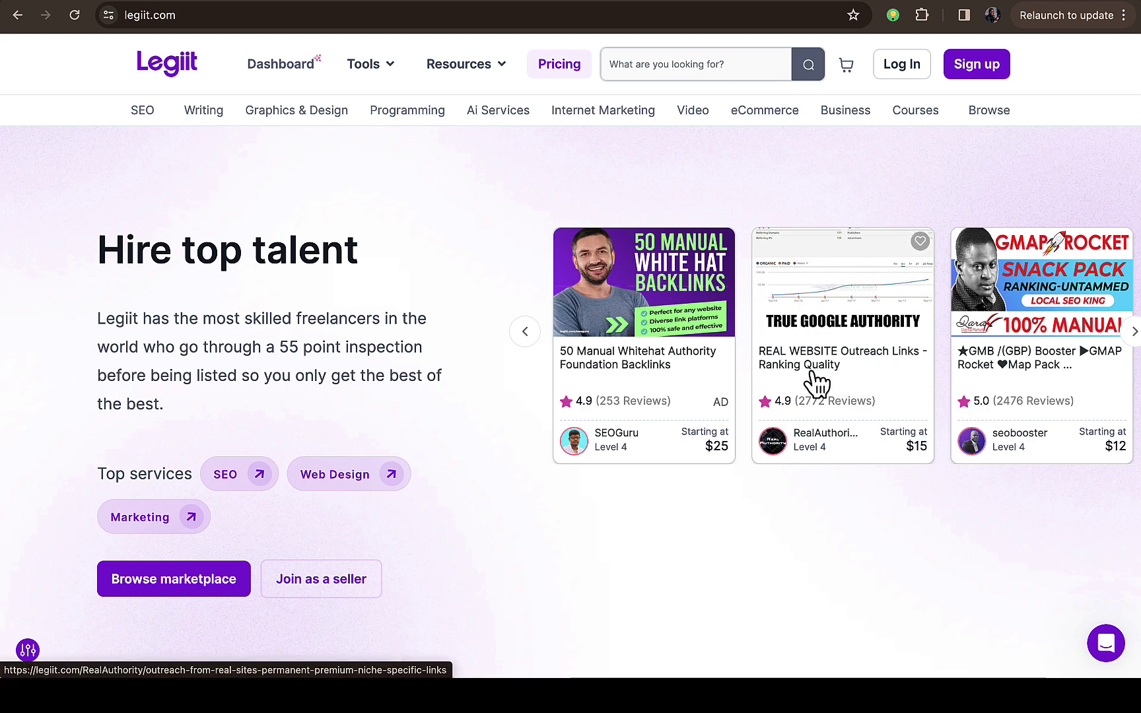
mouse_move(1042, 392)
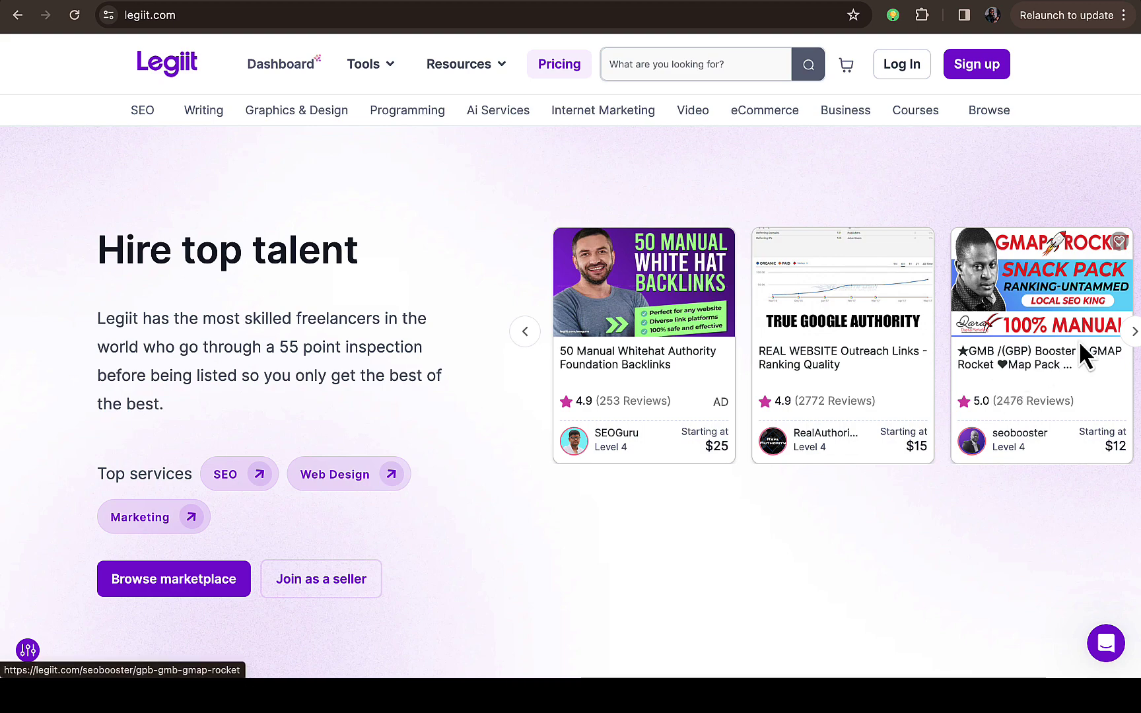
Advance the featured services carousel five cards to browse more freelancer services
left_click(1134, 338)
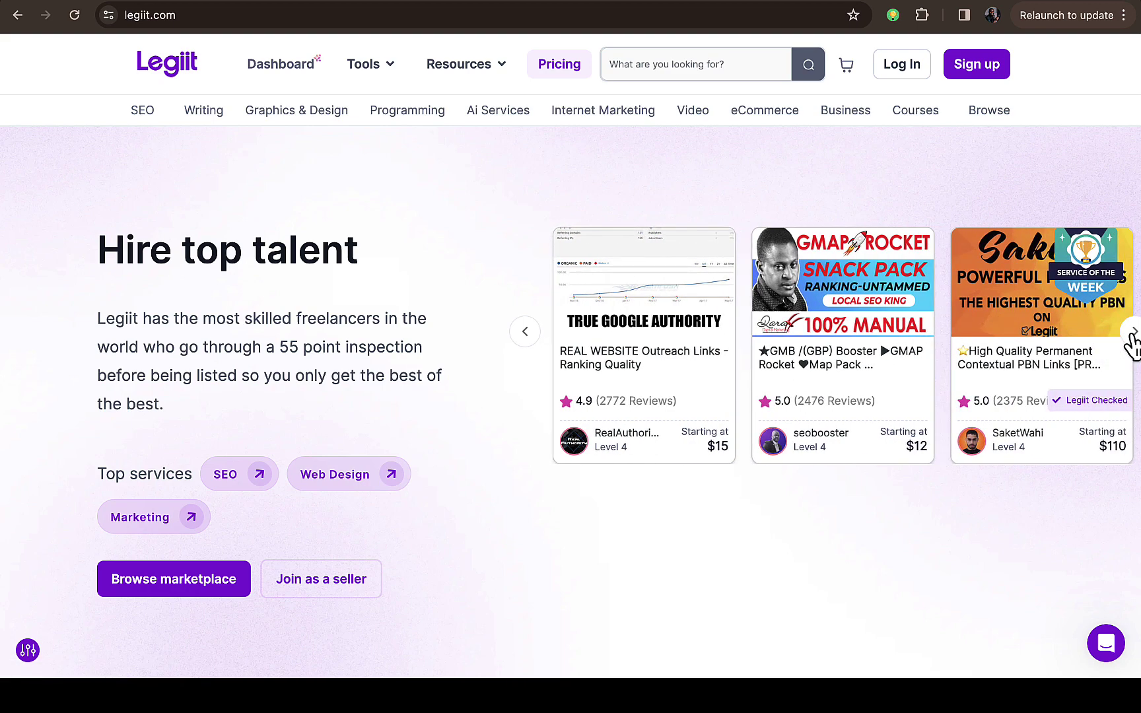
left_click(1134, 337)
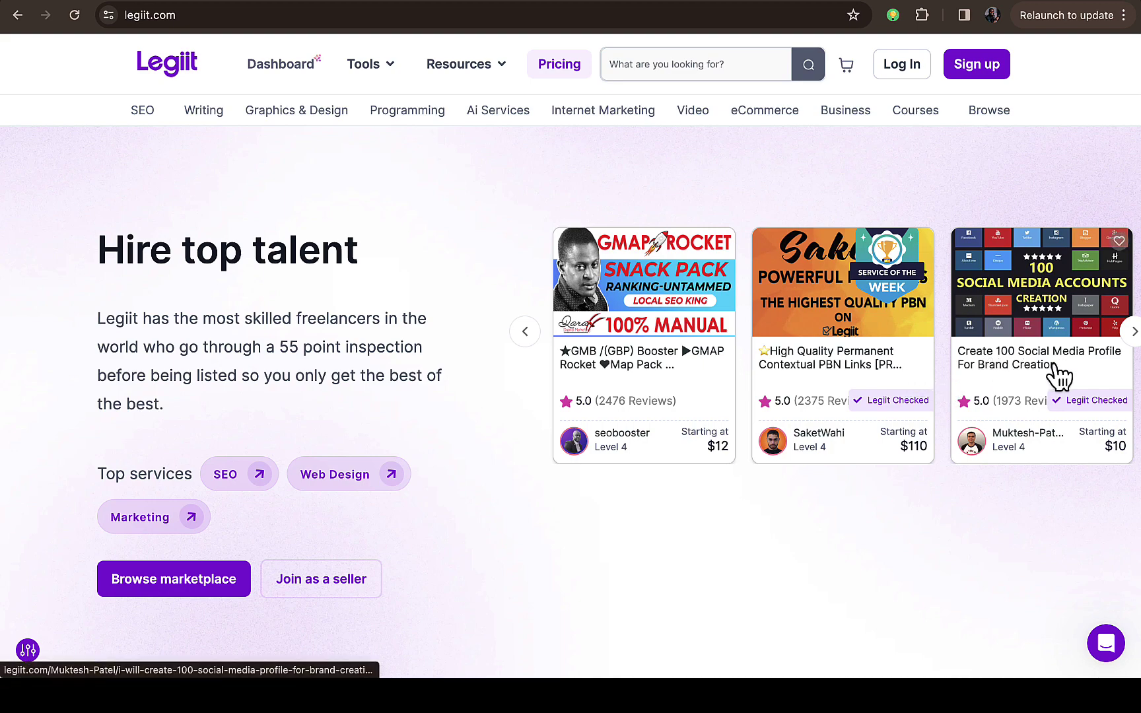
mouse_move(1041, 348)
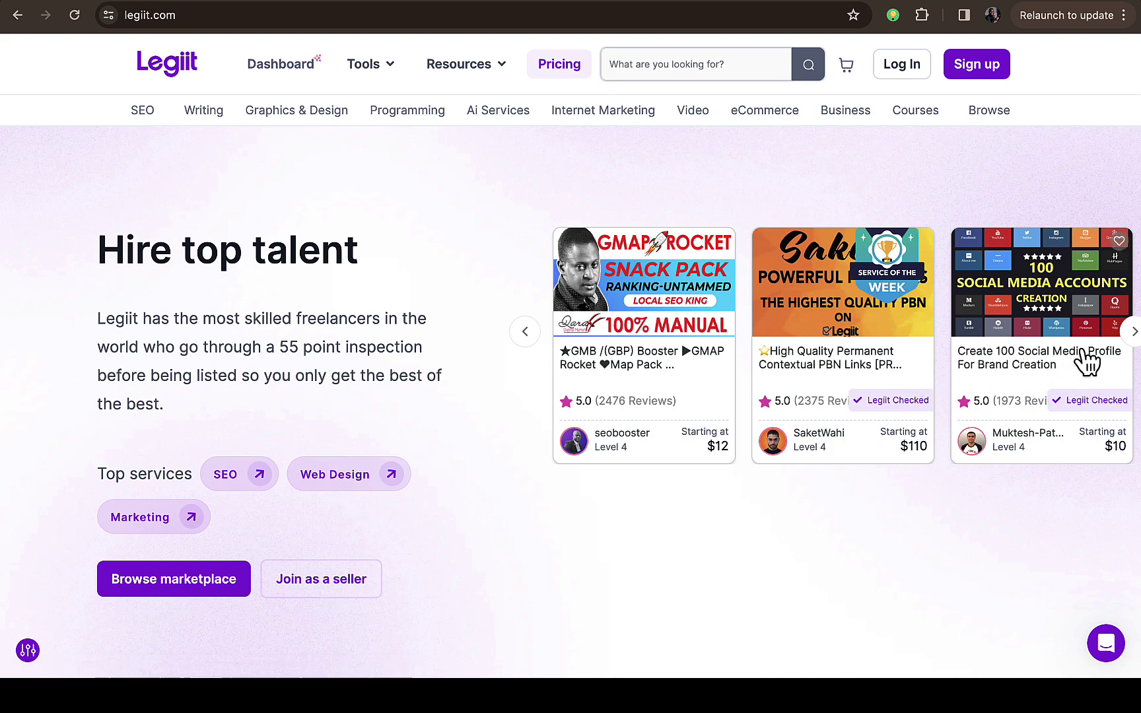
left_click(1134, 332)
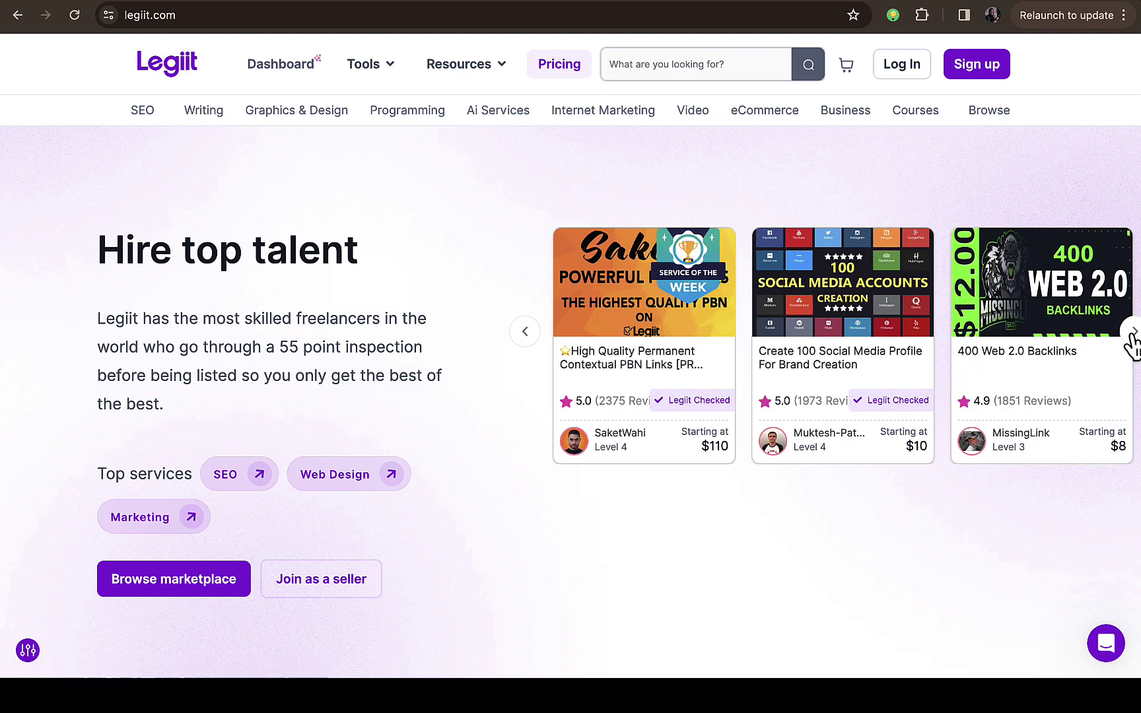
left_click(1133, 334)
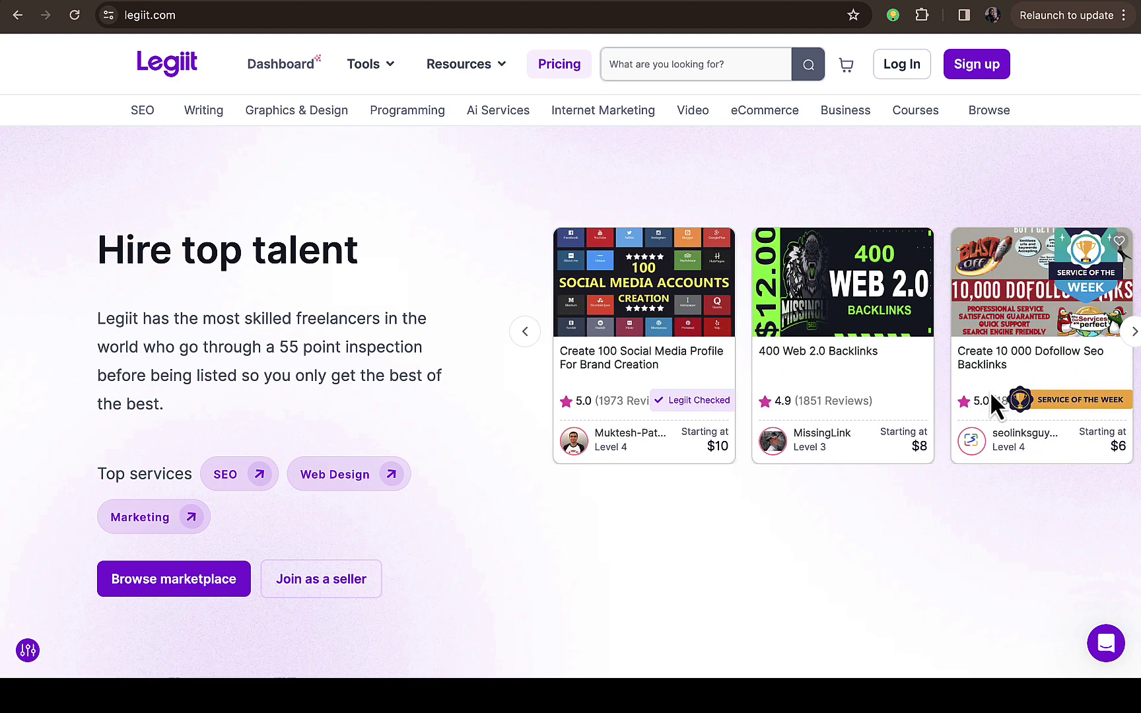
left_click(1133, 335)
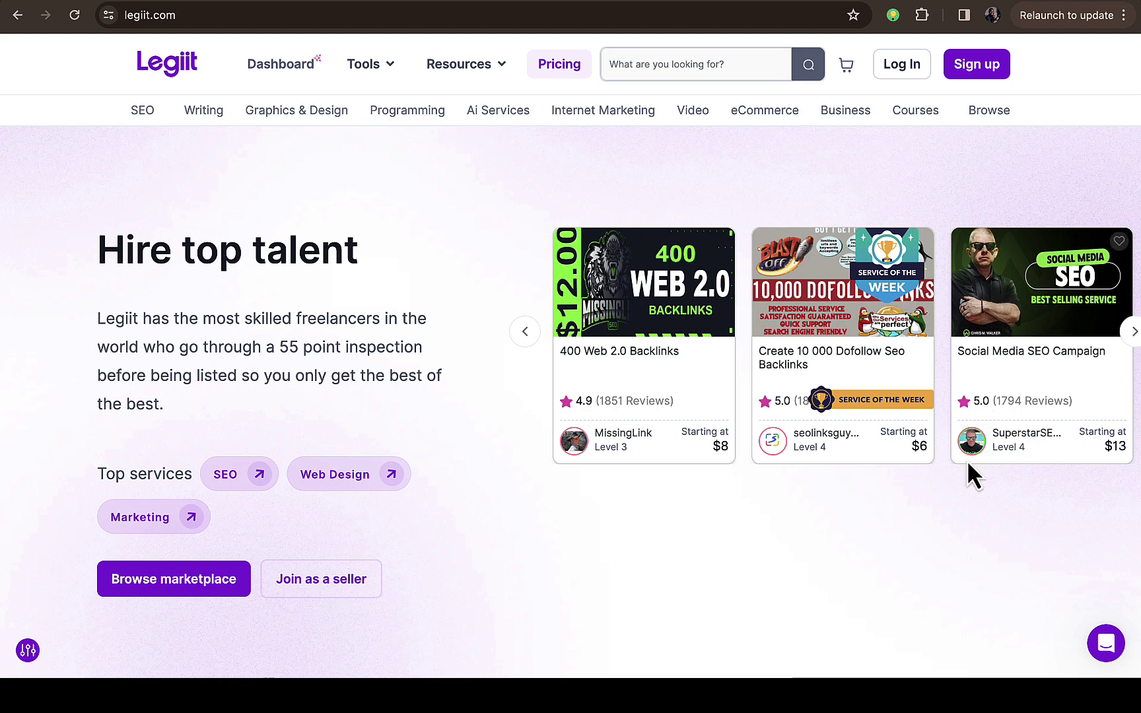
mouse_move(842, 357)
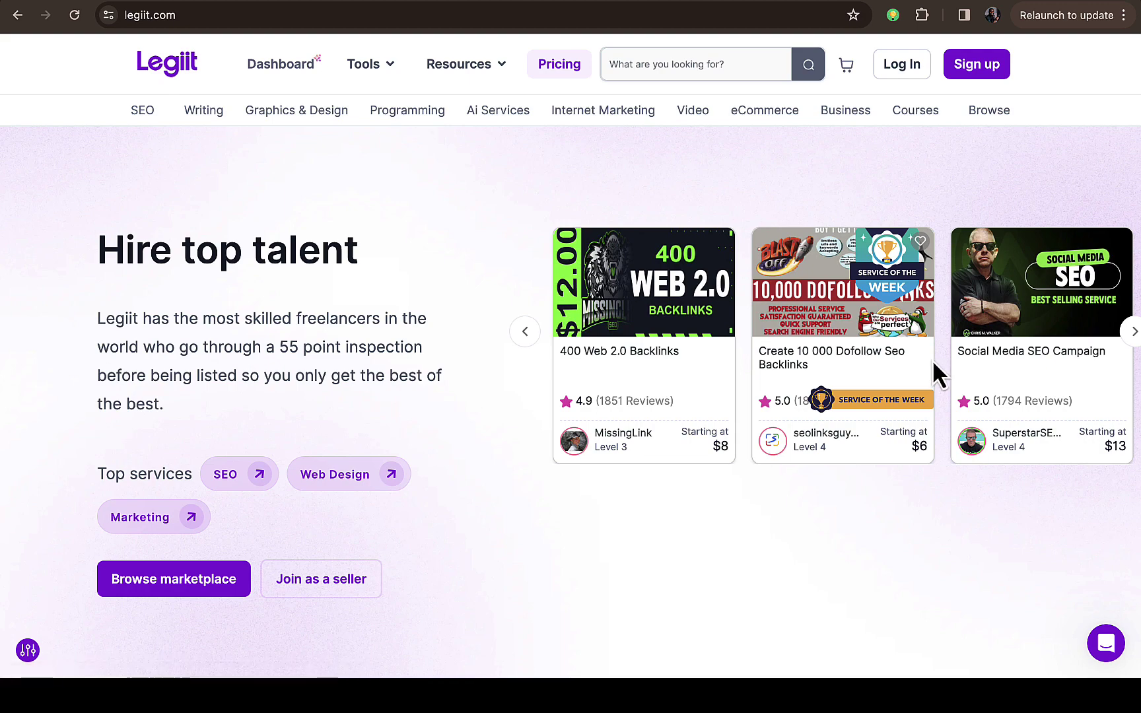
scroll(933, 364, "down", 3)
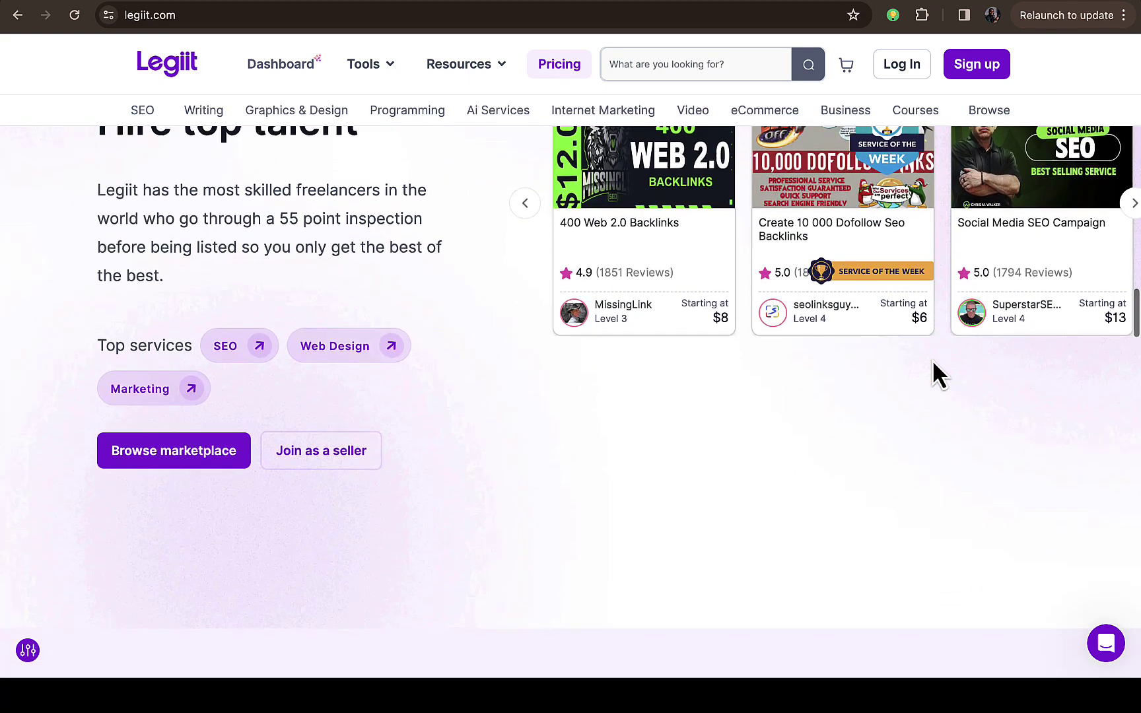
scroll(933, 363, "down", 2)
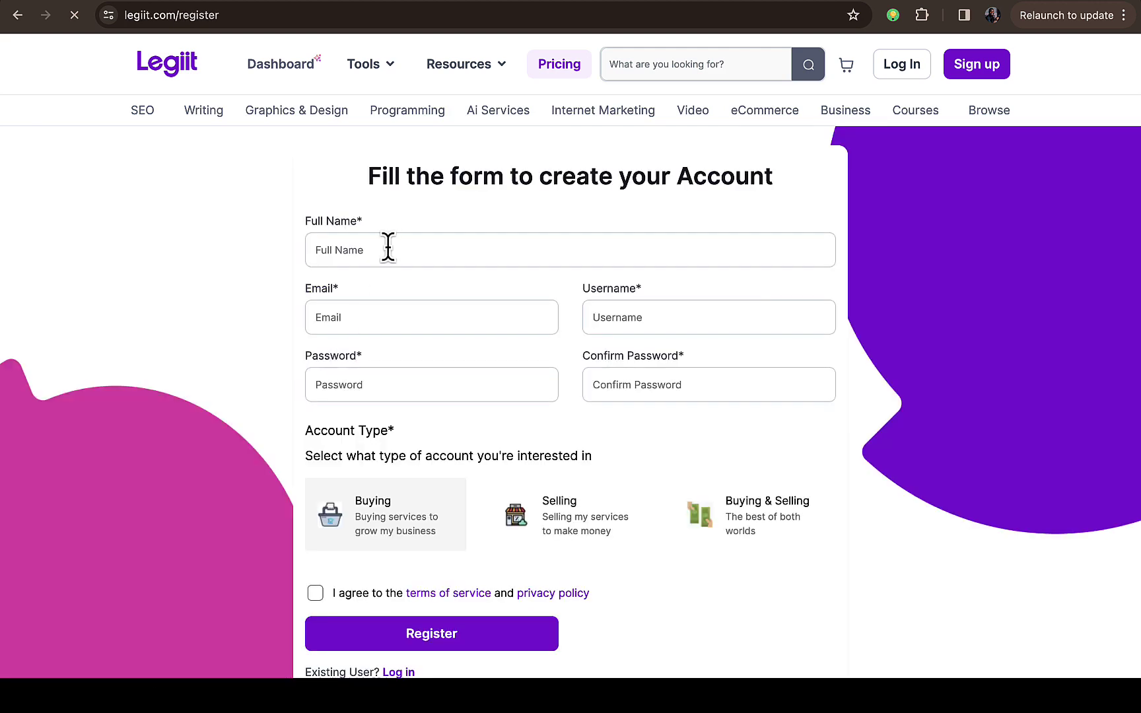
Fill in the full name from the saved suggestion, then correct it
left_click(389, 249)
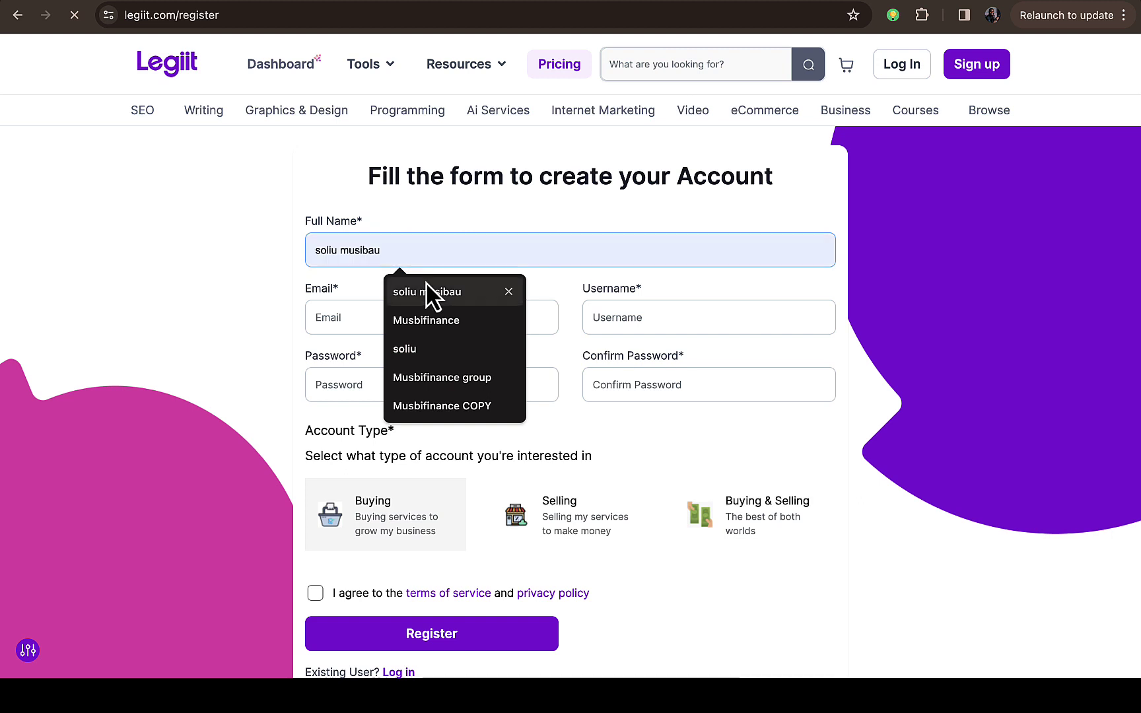
left_click(440, 319)
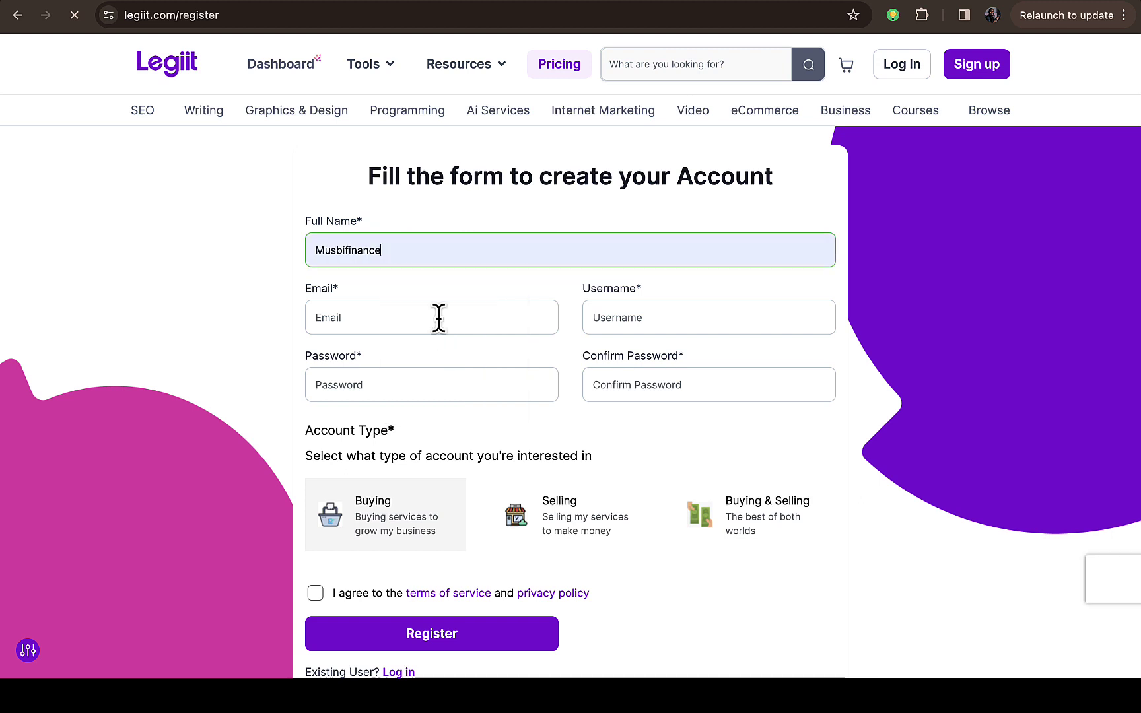
left_click(345, 250)
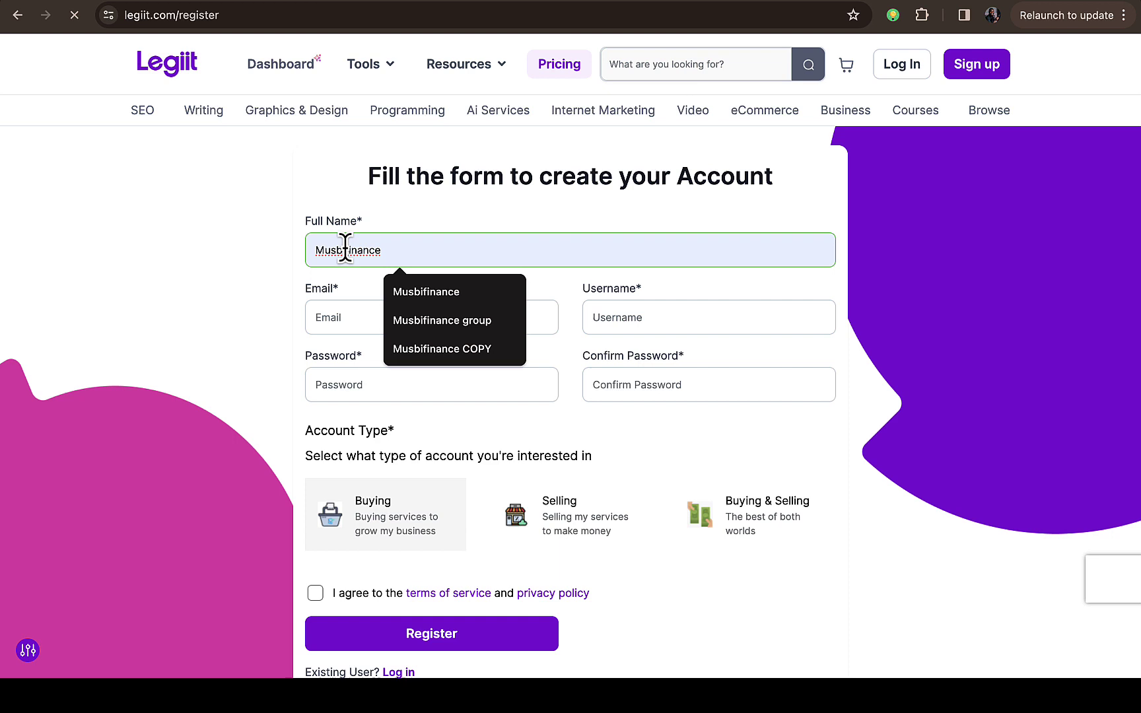
Fill the email and username from saved suggestions and begin entering the password
left_click(367, 322)
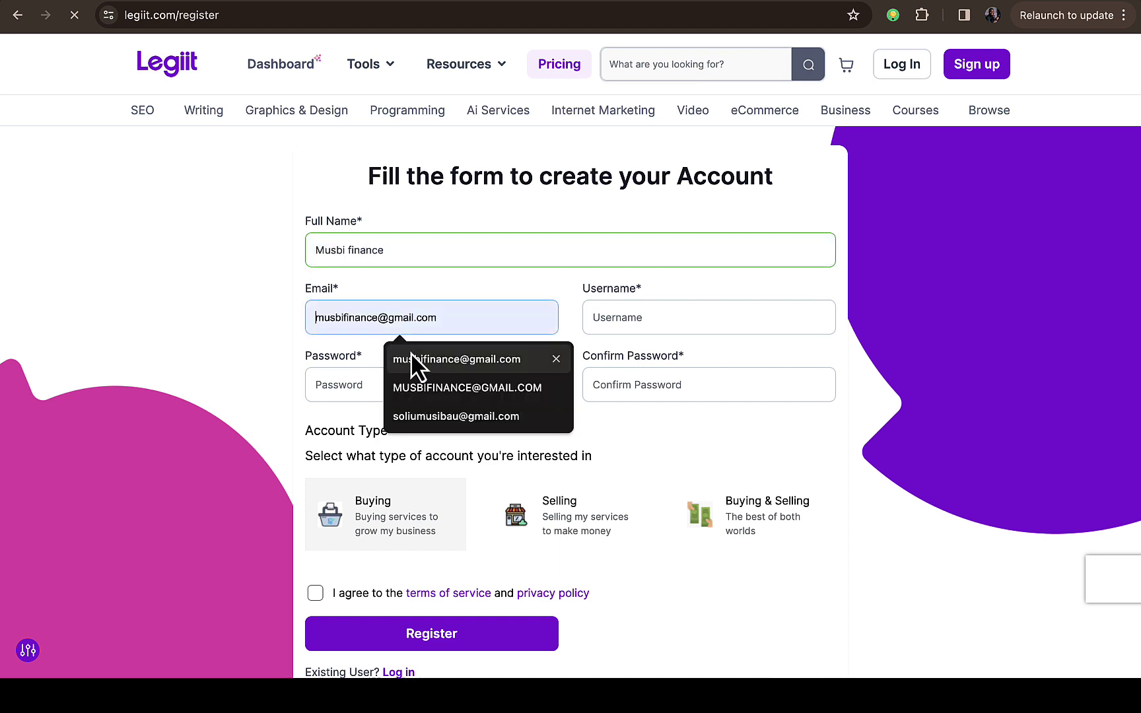
left_click(425, 368)
left_click(683, 318)
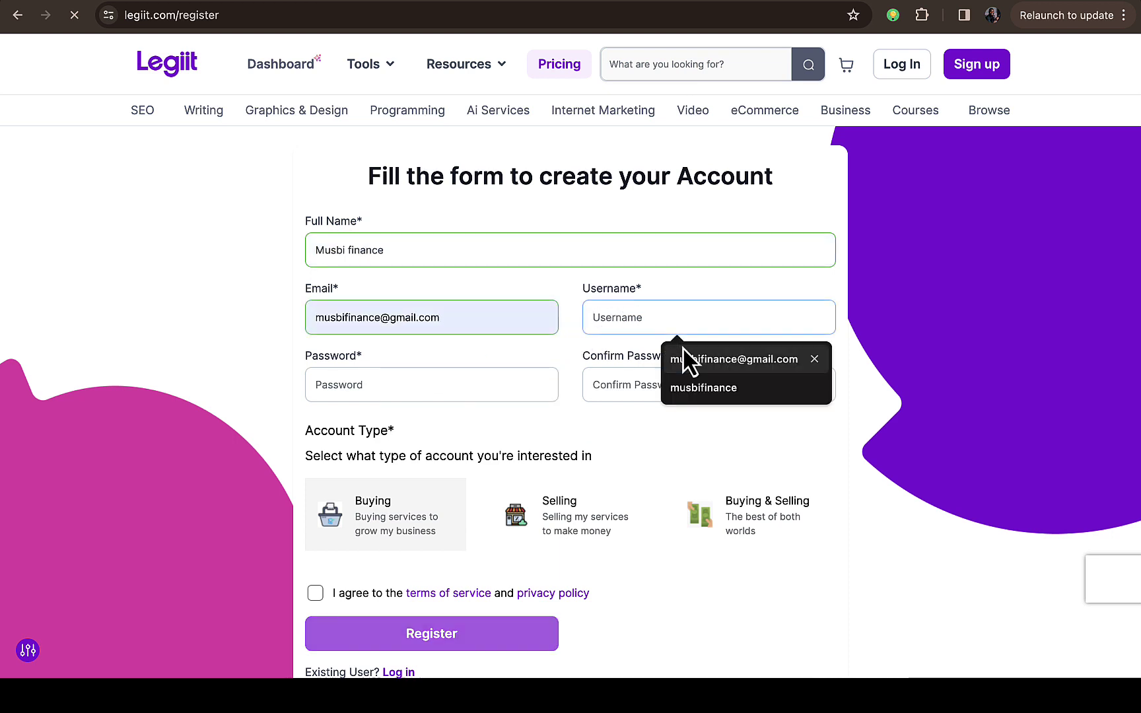
left_click(702, 388)
left_click(386, 384)
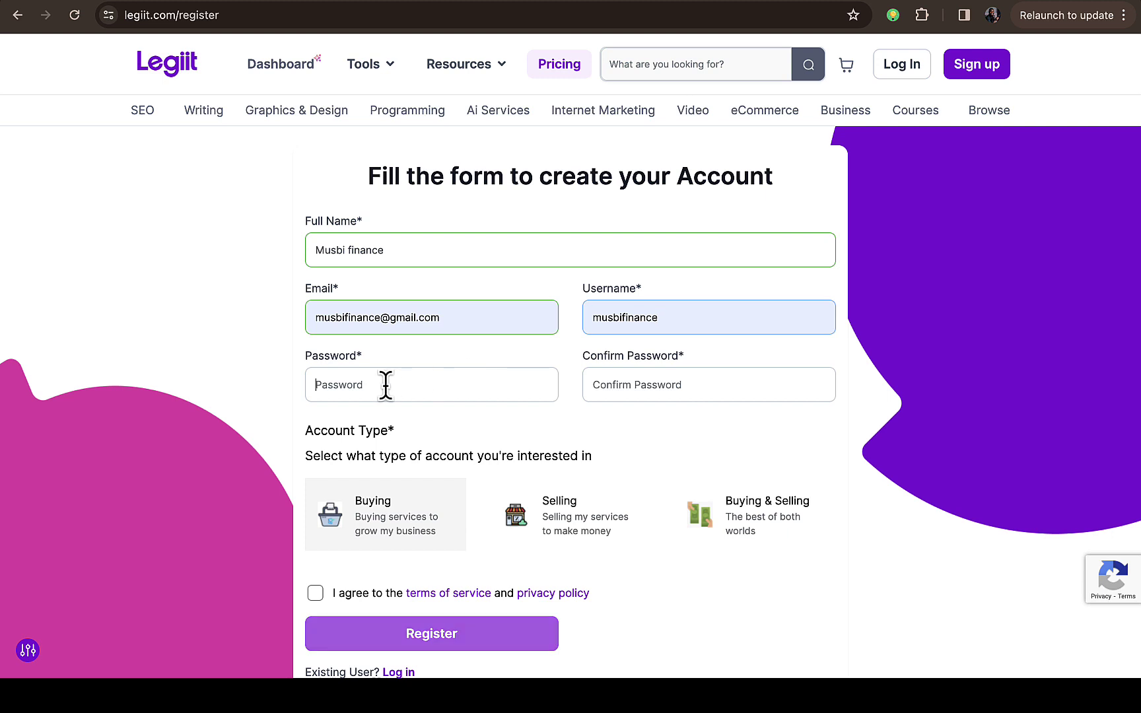
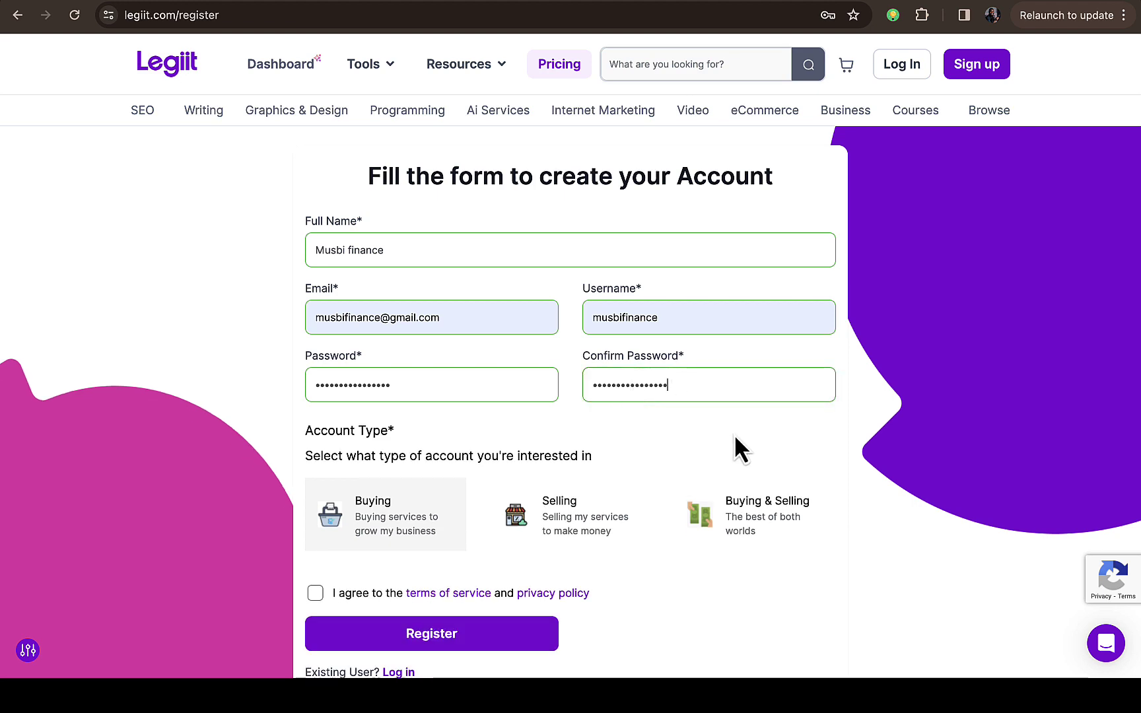
scroll(756, 465, "down", 3)
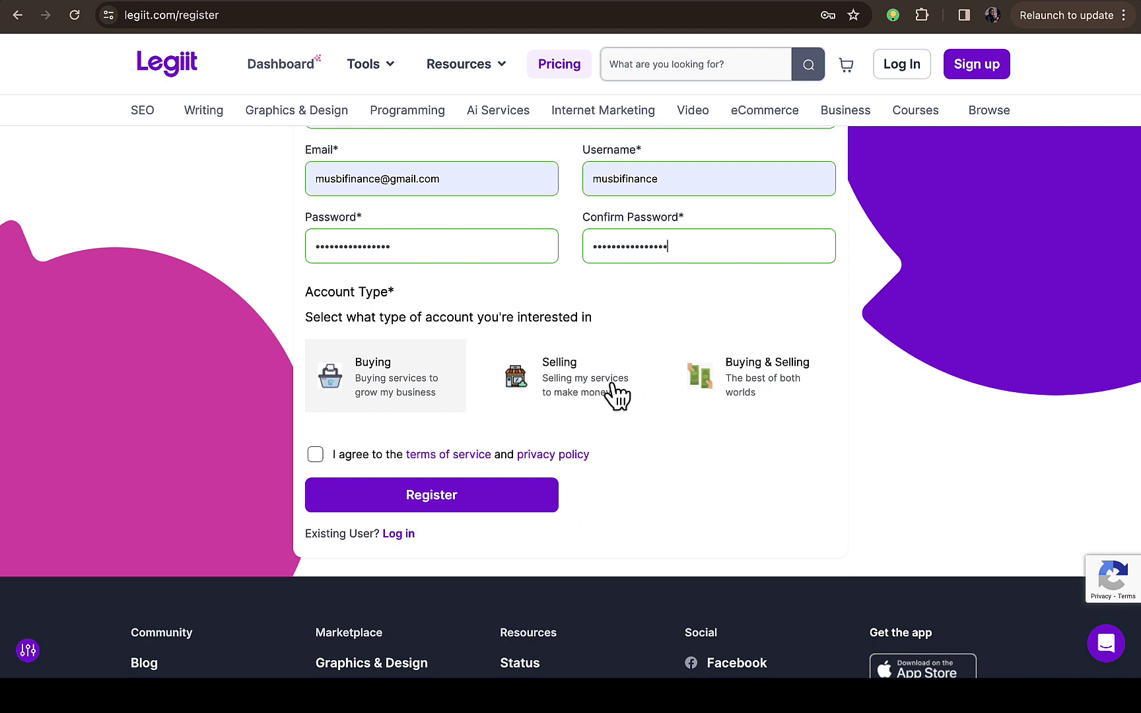
Register as a Selling account after agreeing to the terms of service and privacy policy
left_click(579, 386)
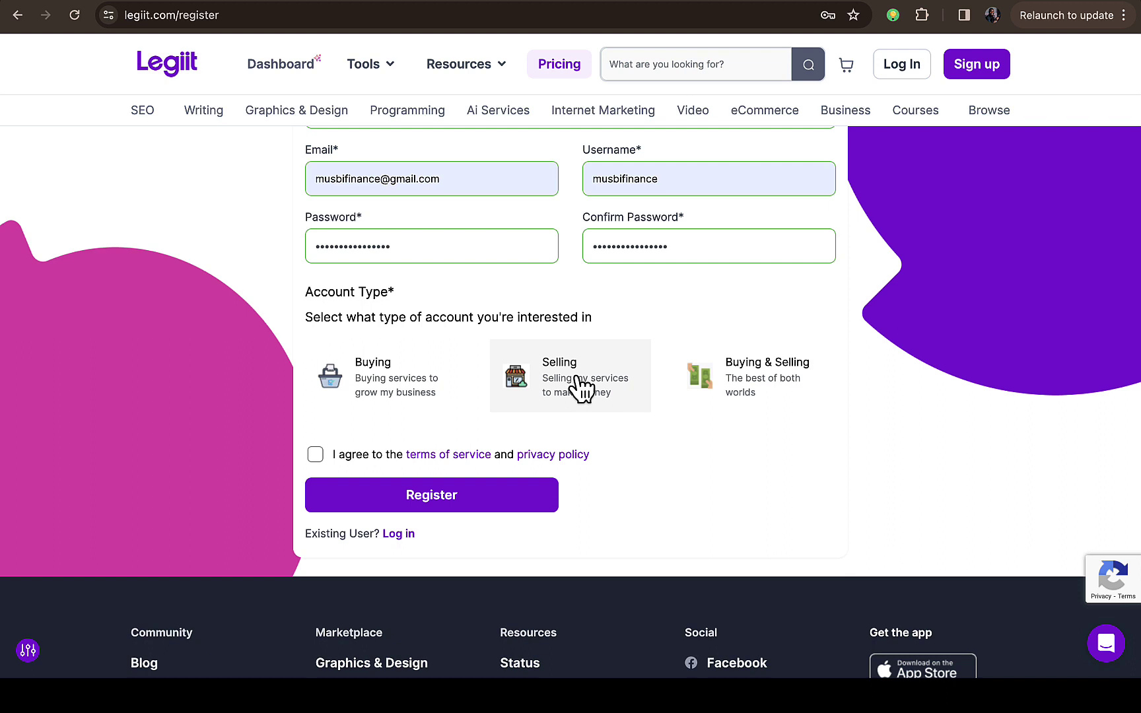
left_click(316, 455)
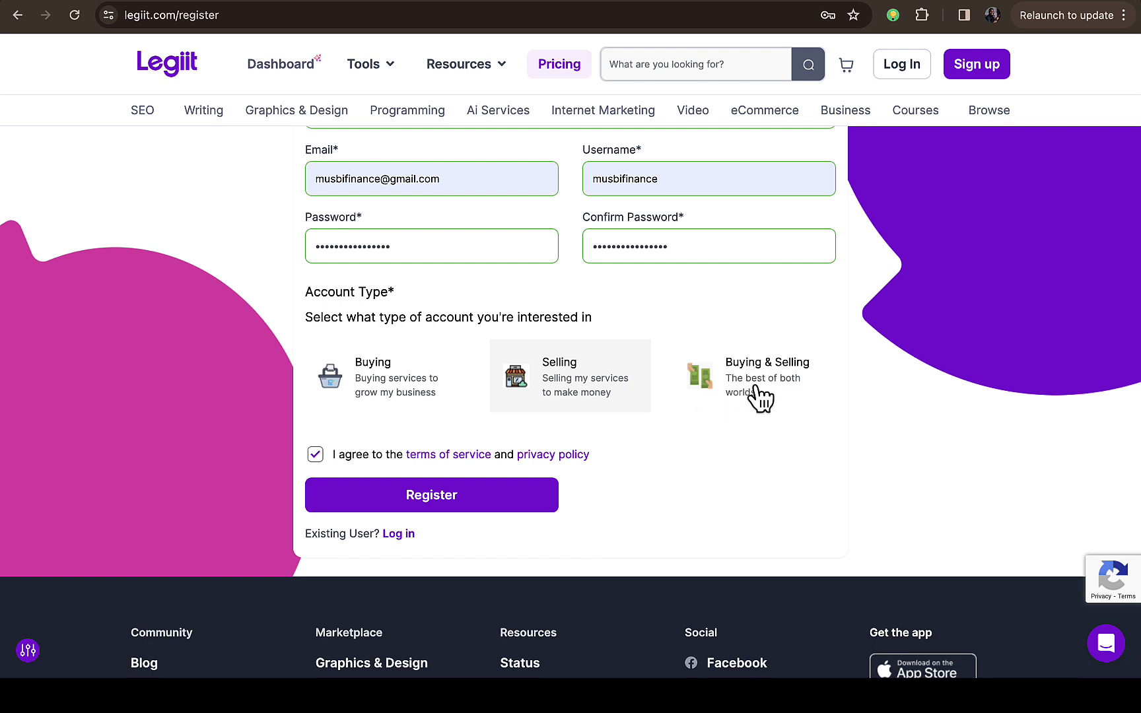
left_click(448, 505)
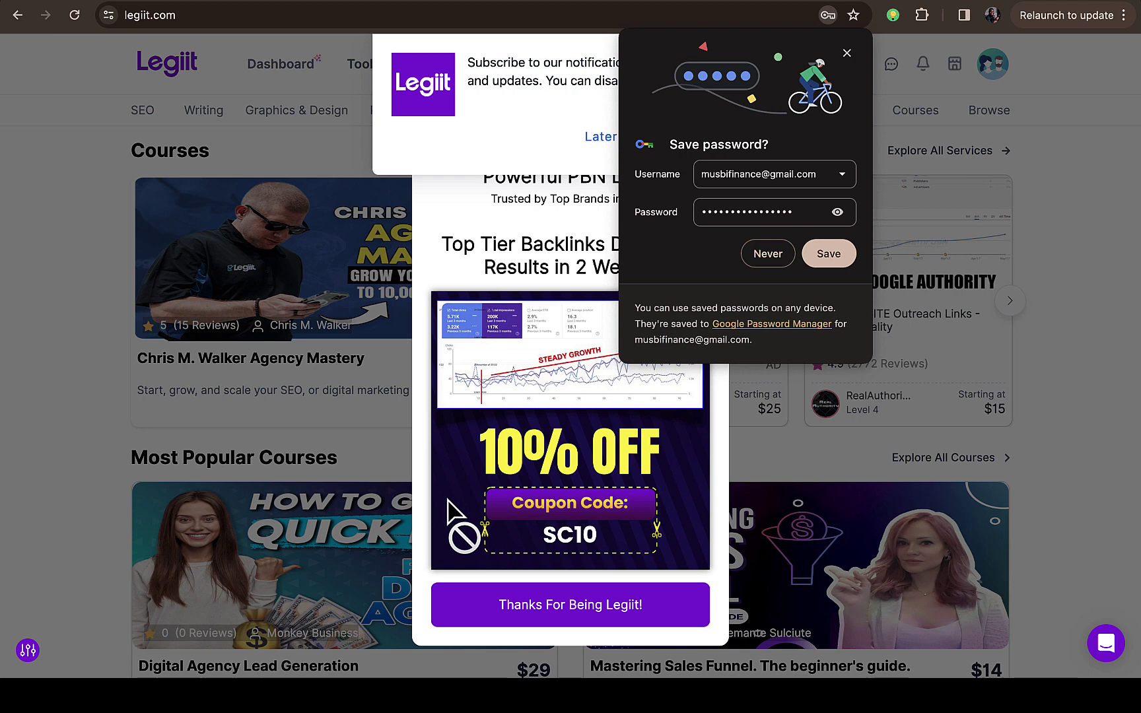
Dismiss Chrome's Save password offer and choose Later on the notification subscription prompt
left_click(839, 261)
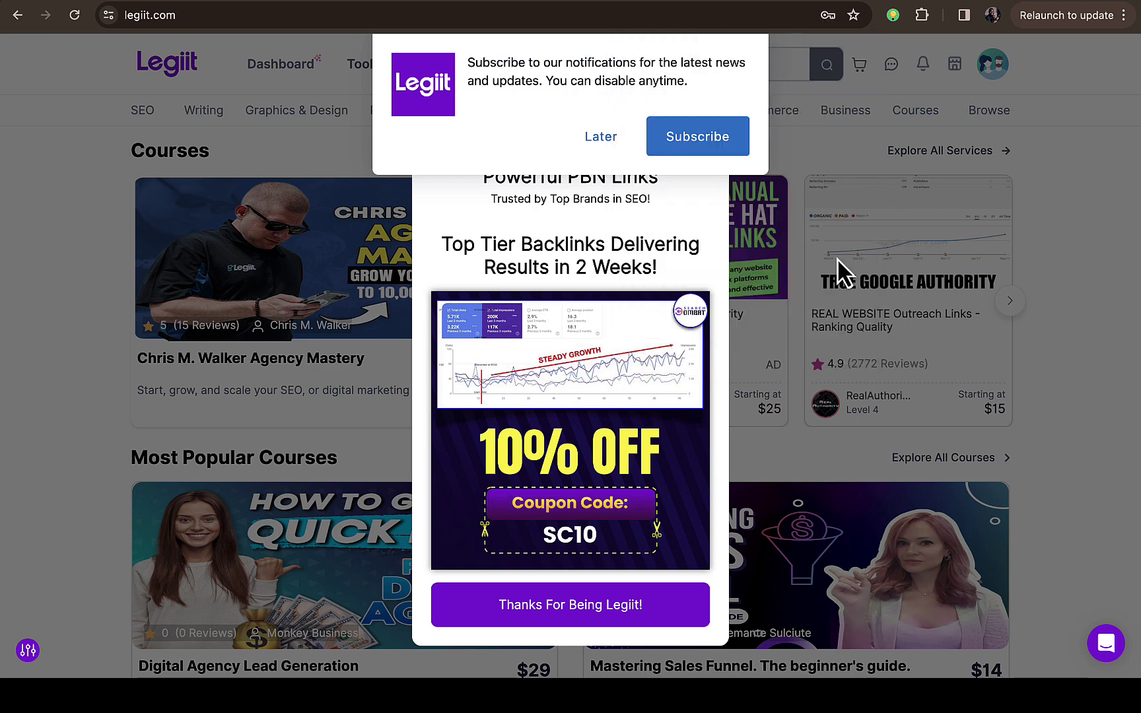
left_click(601, 140)
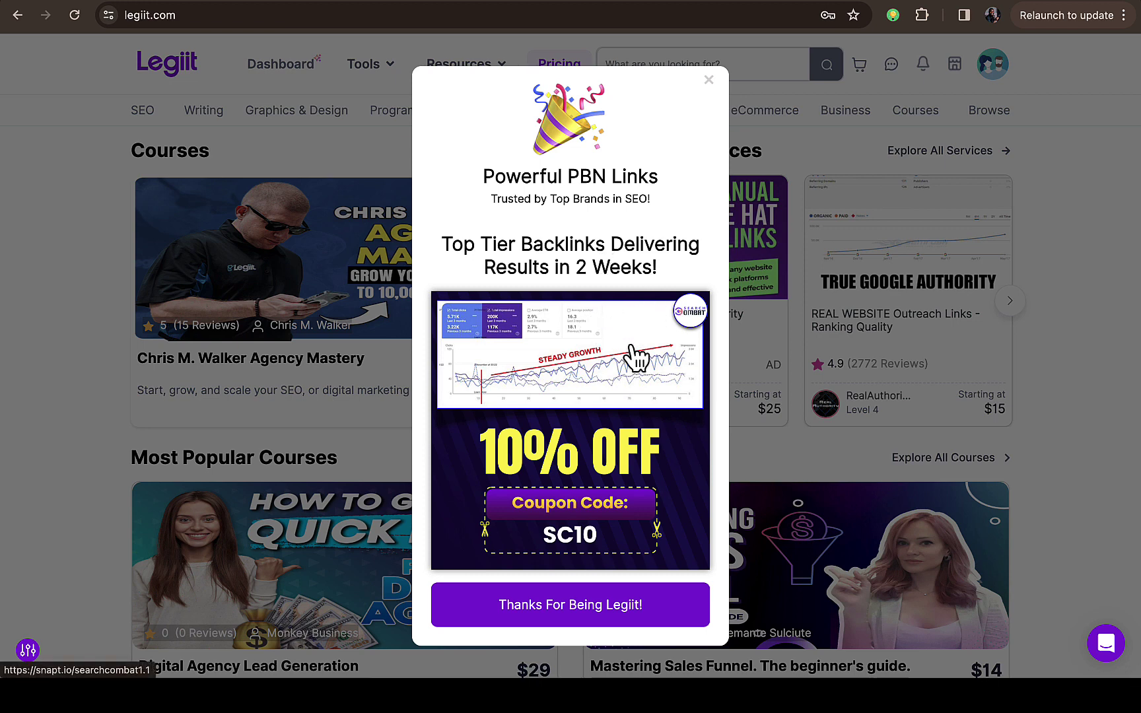
Close the 10% off coupon popup on the homepage
left_click(712, 89)
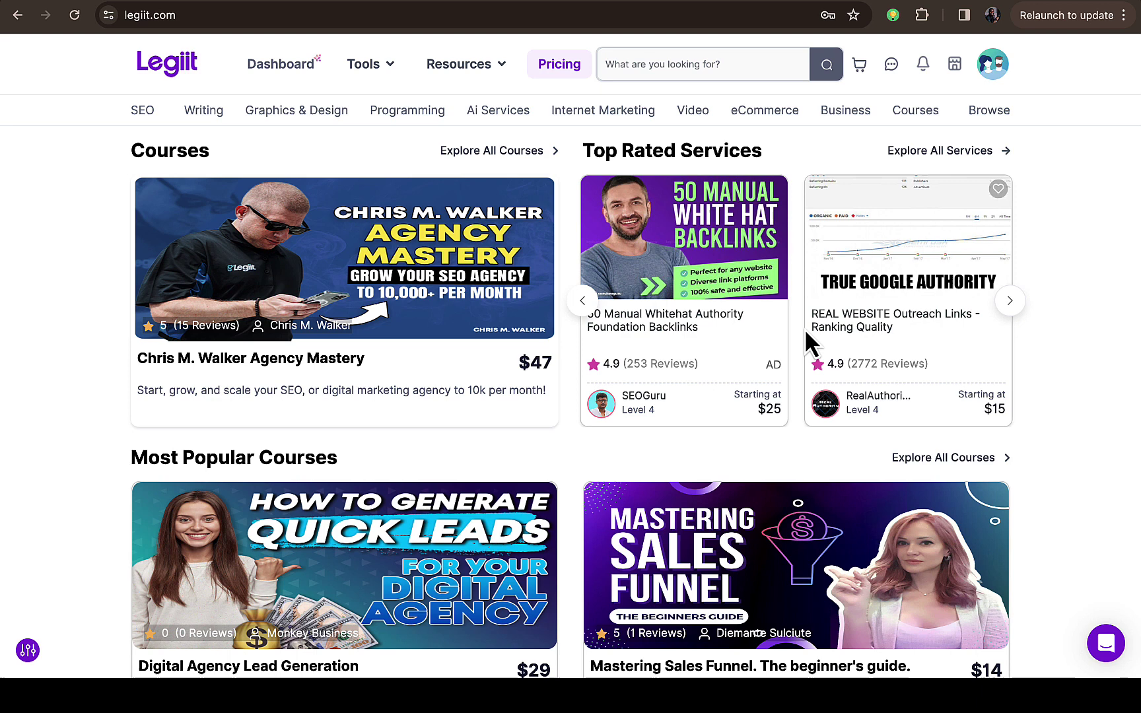
mouse_move(345, 294)
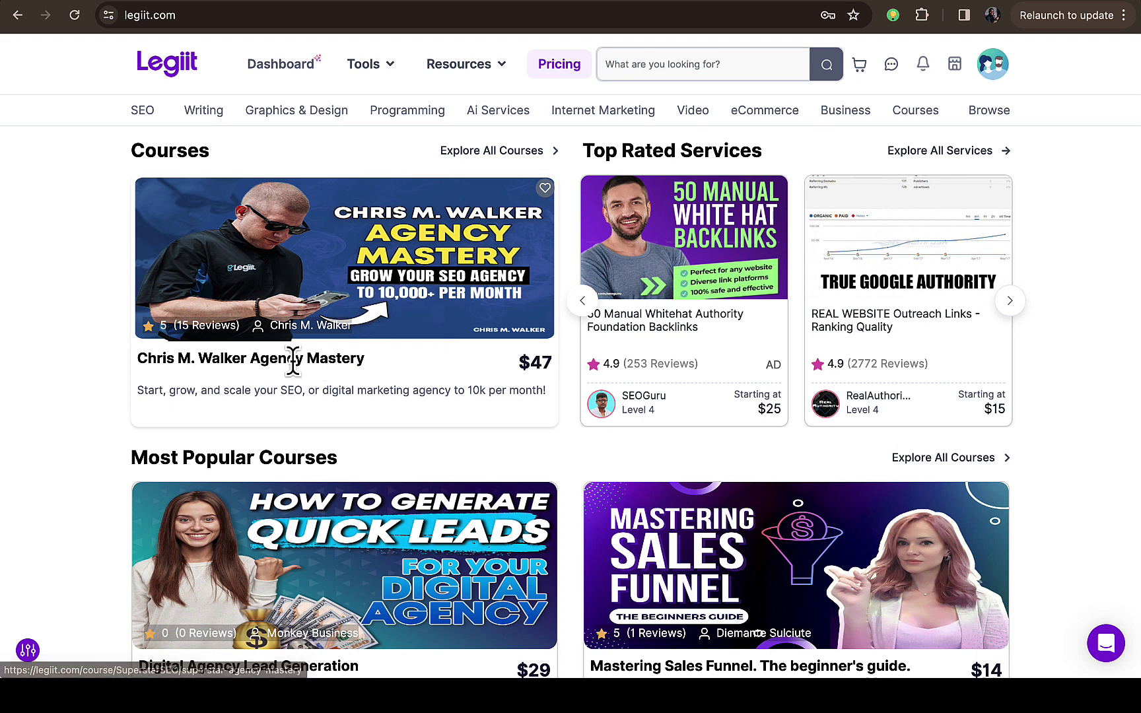
scroll(245, 375, "down", 1)
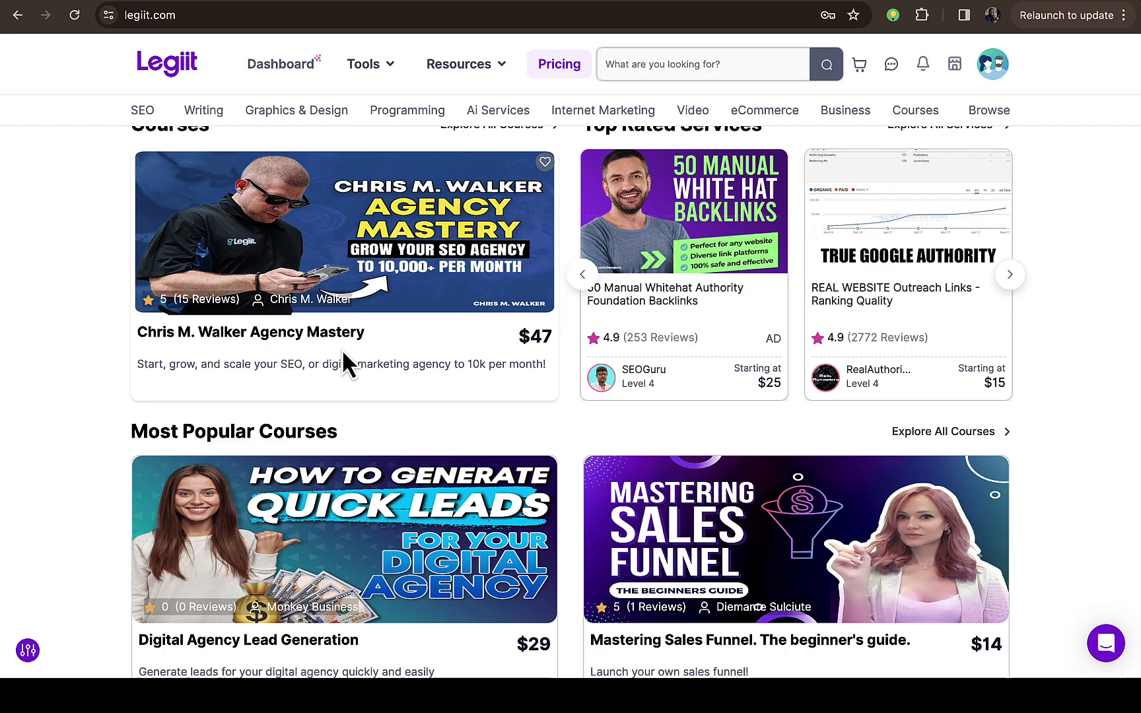
scroll(342, 358, "down", 1)
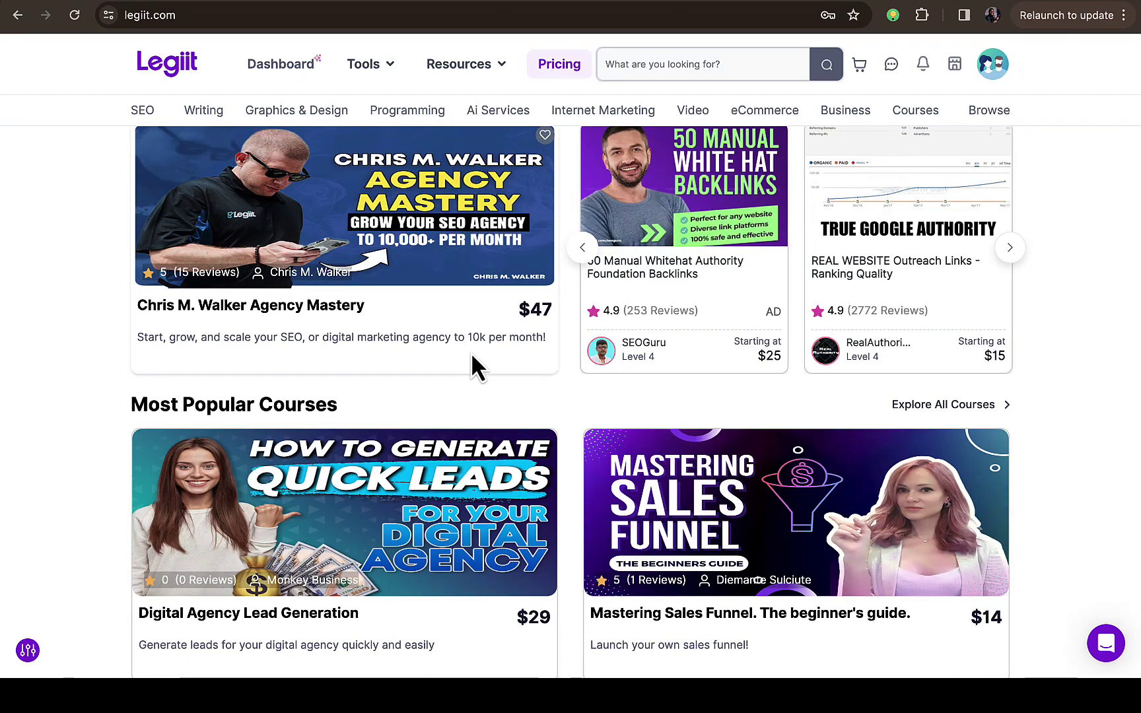
scroll(471, 362, "down", 5)
scroll(477, 366, "down", 2)
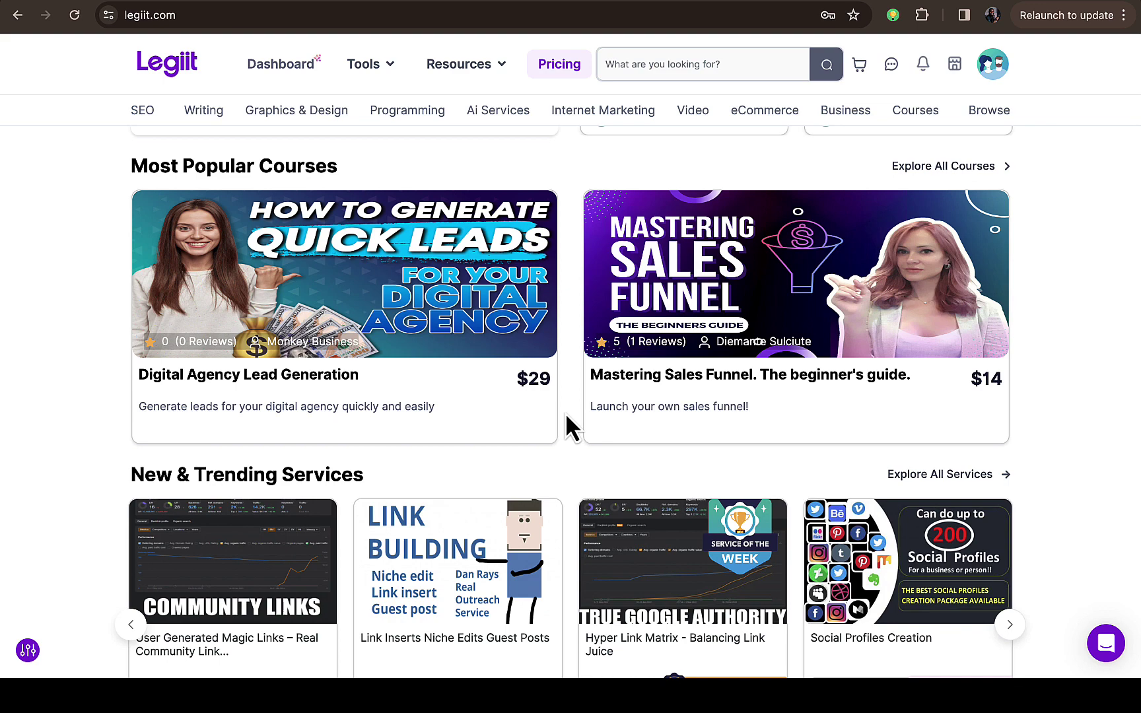
scroll(566, 414, "down", 1)
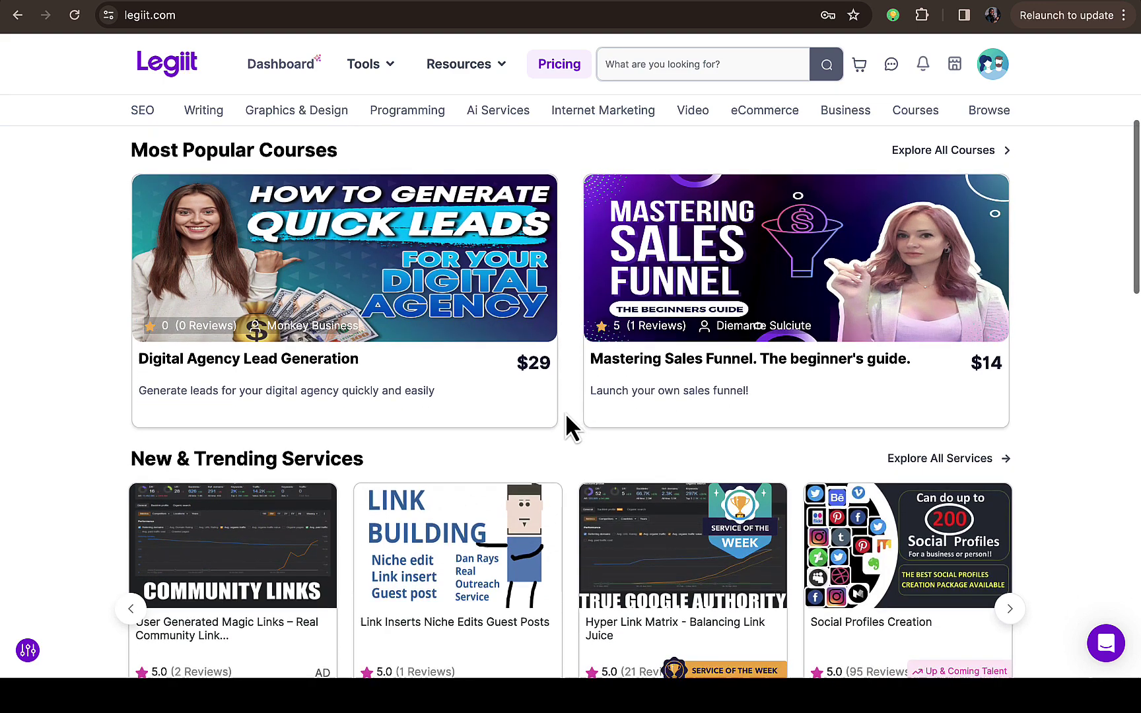
scroll(566, 413, "down", 1)
scroll(565, 413, "down", 2)
scroll(565, 412, "down", 1)
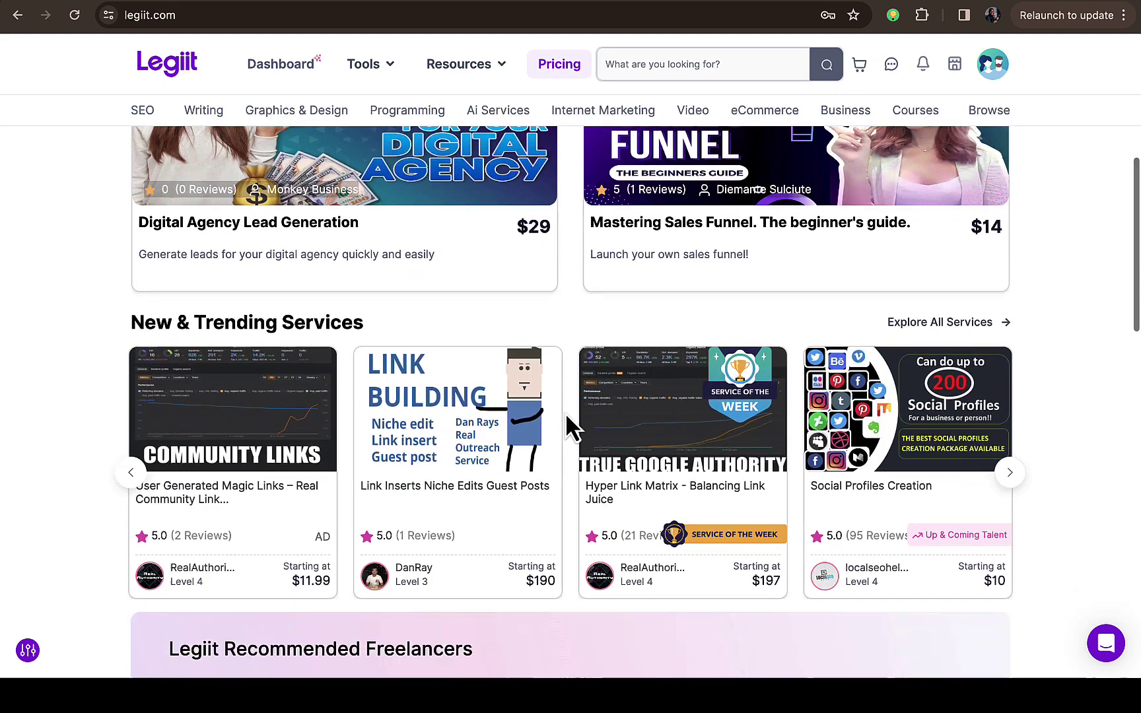
scroll(566, 413, "down", 1)
scroll(564, 413, "down", 1)
scroll(565, 413, "down", 1)
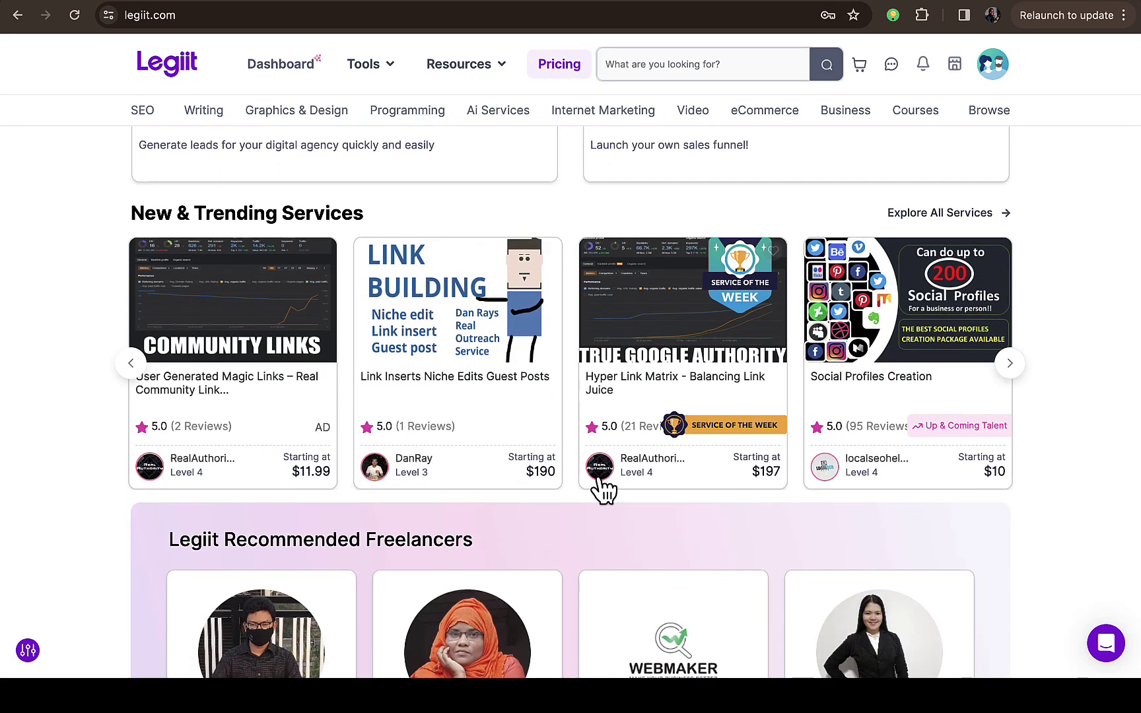
scroll(745, 517, "down", 2)
scroll(745, 517, "down", 1)
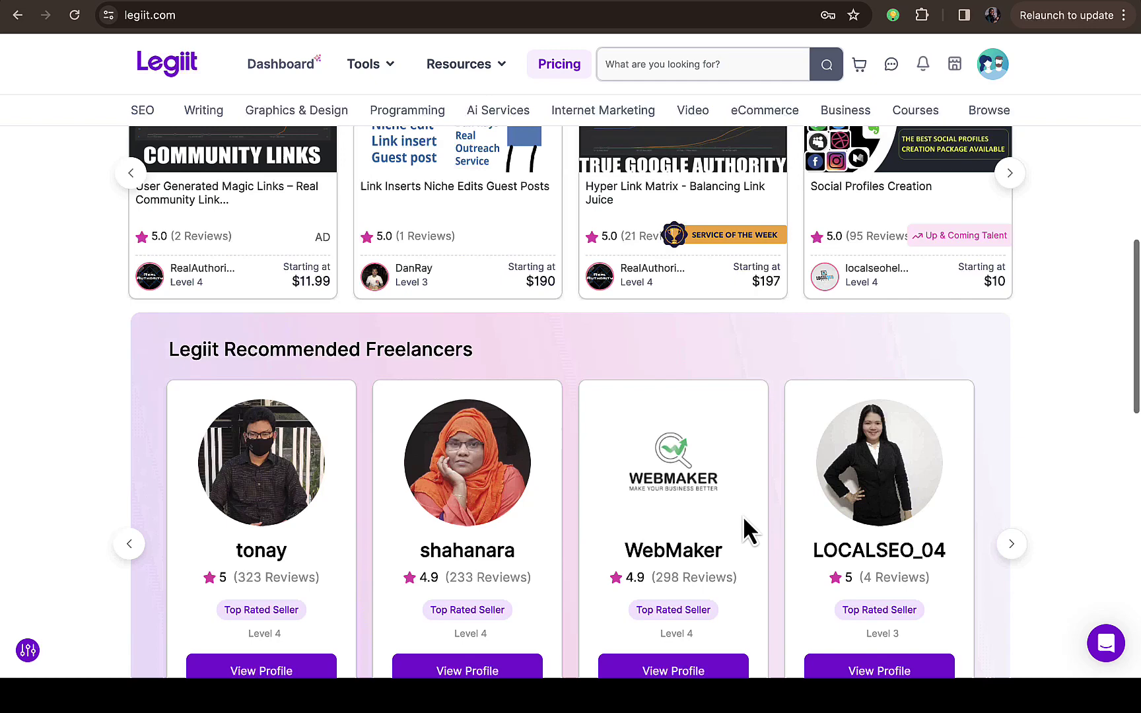
scroll(749, 517, "down", 1)
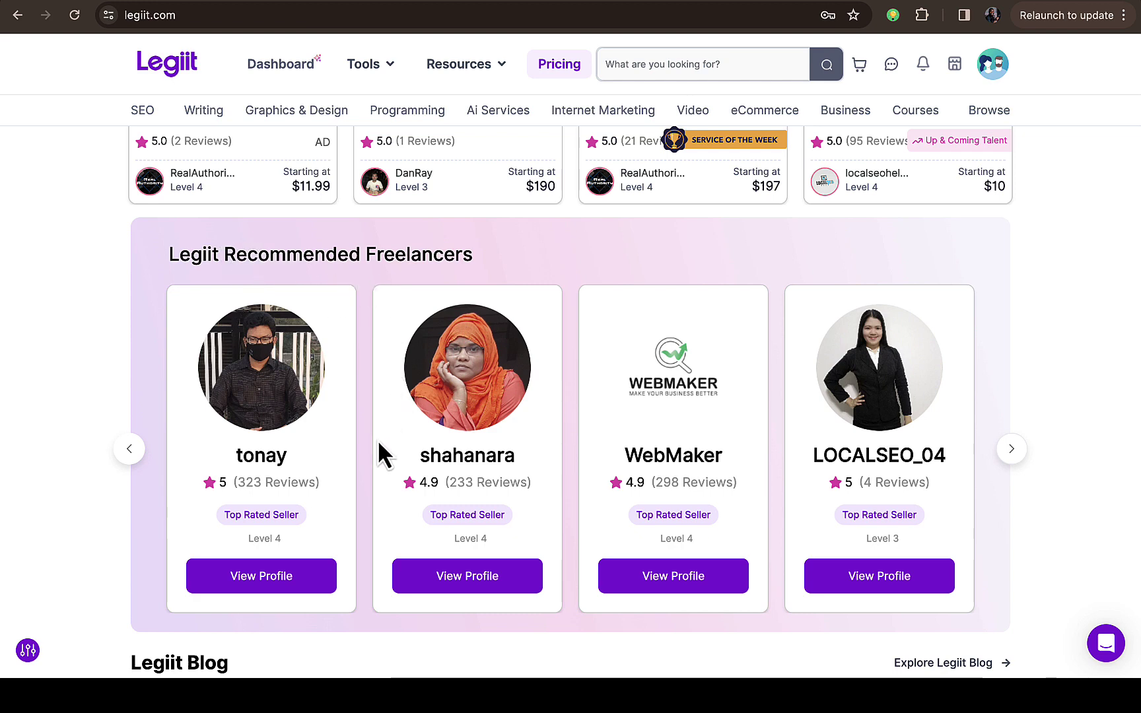
scroll(364, 519, "down", 2)
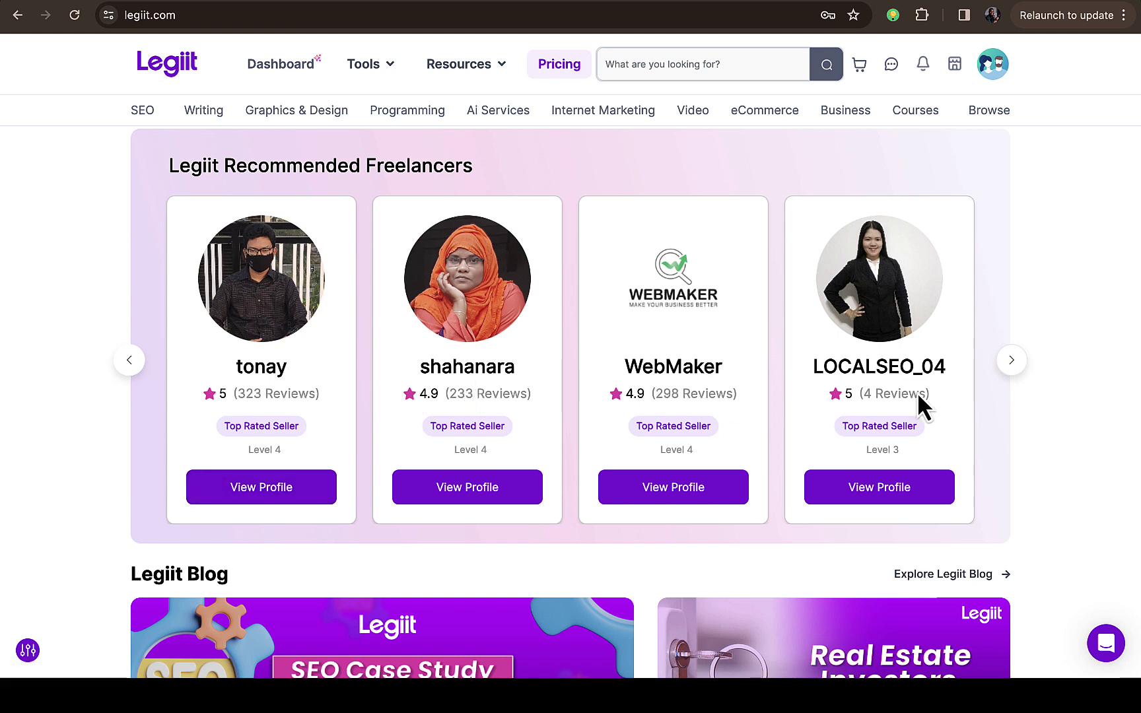
left_click(1012, 367)
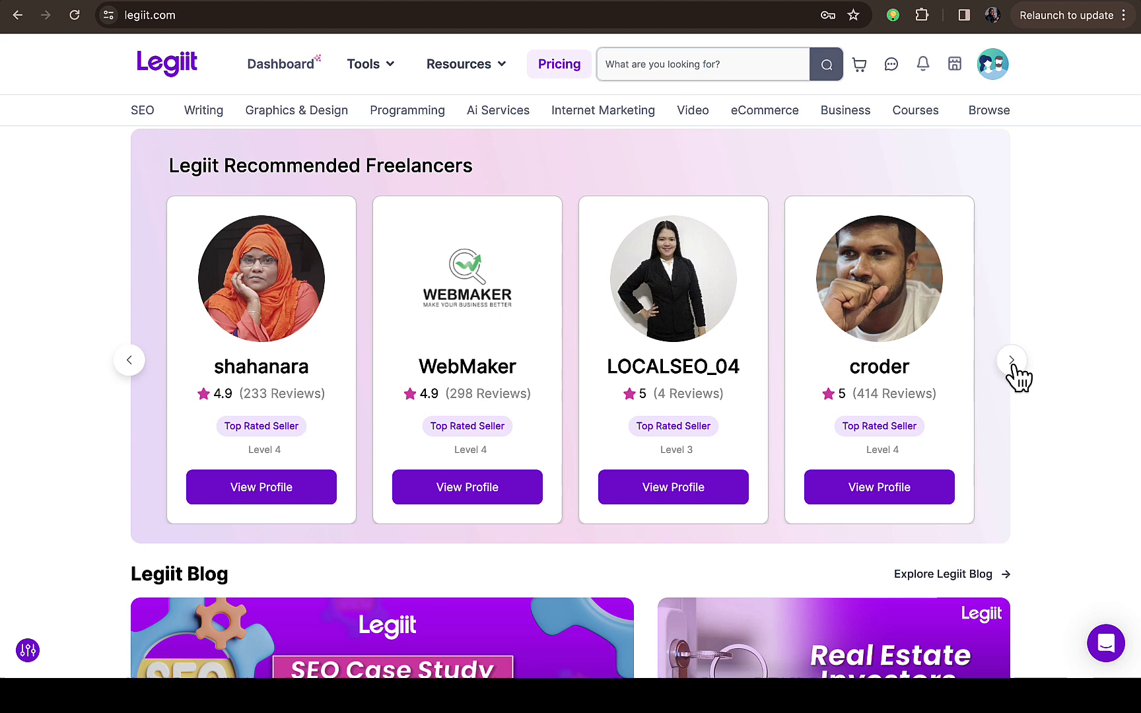
left_click(1015, 364)
left_click(1014, 365)
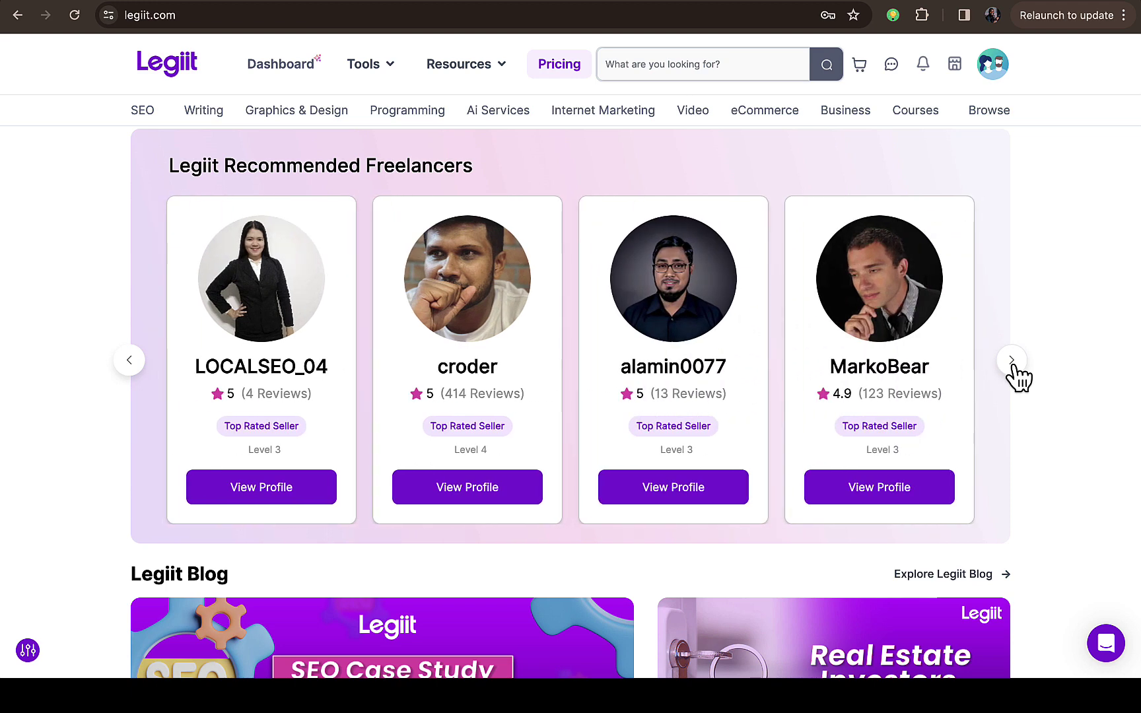
left_click(1014, 365)
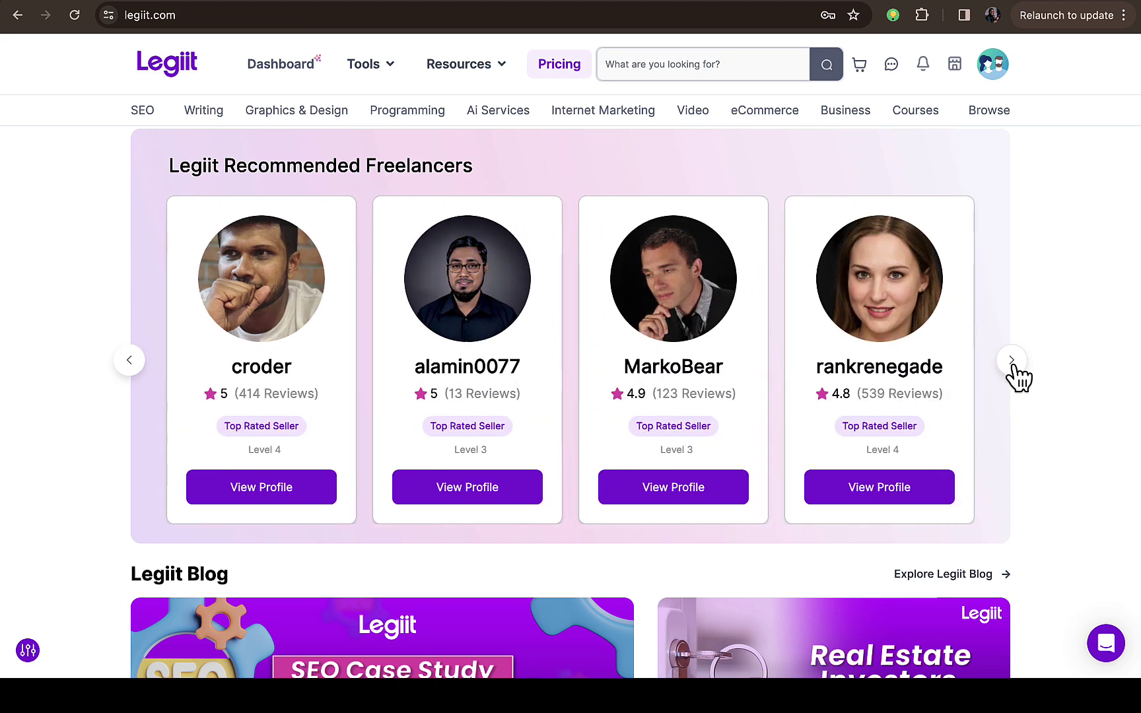
left_click(1013, 364)
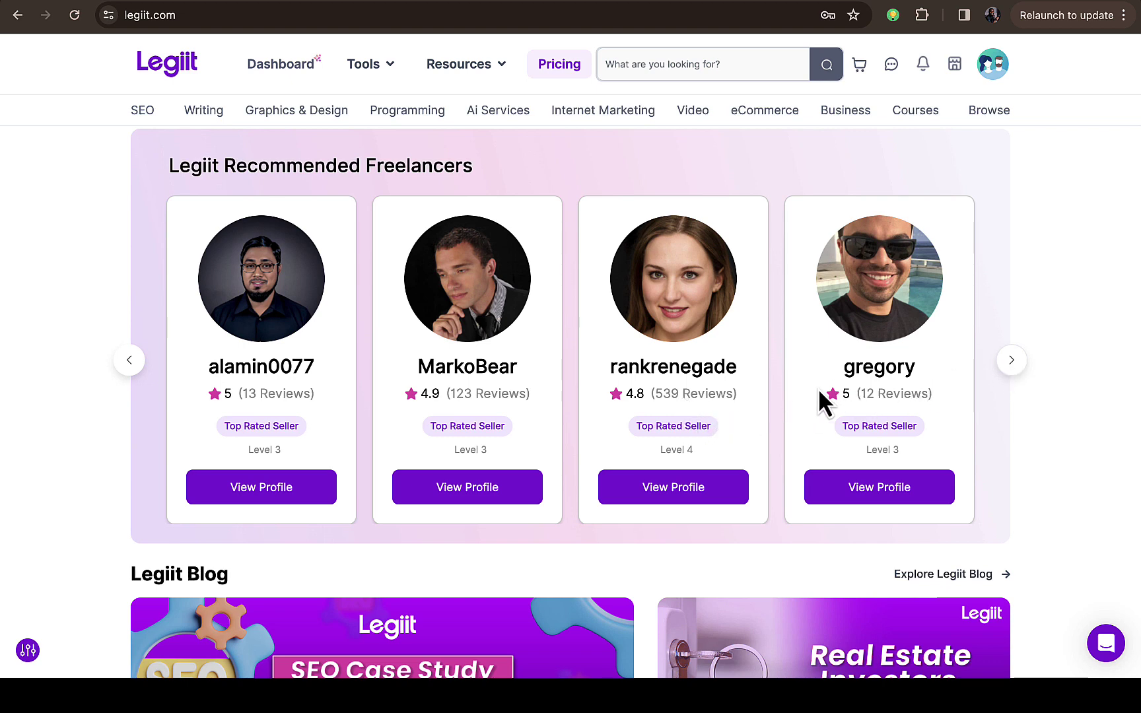
left_click(141, 376)
left_click(141, 375)
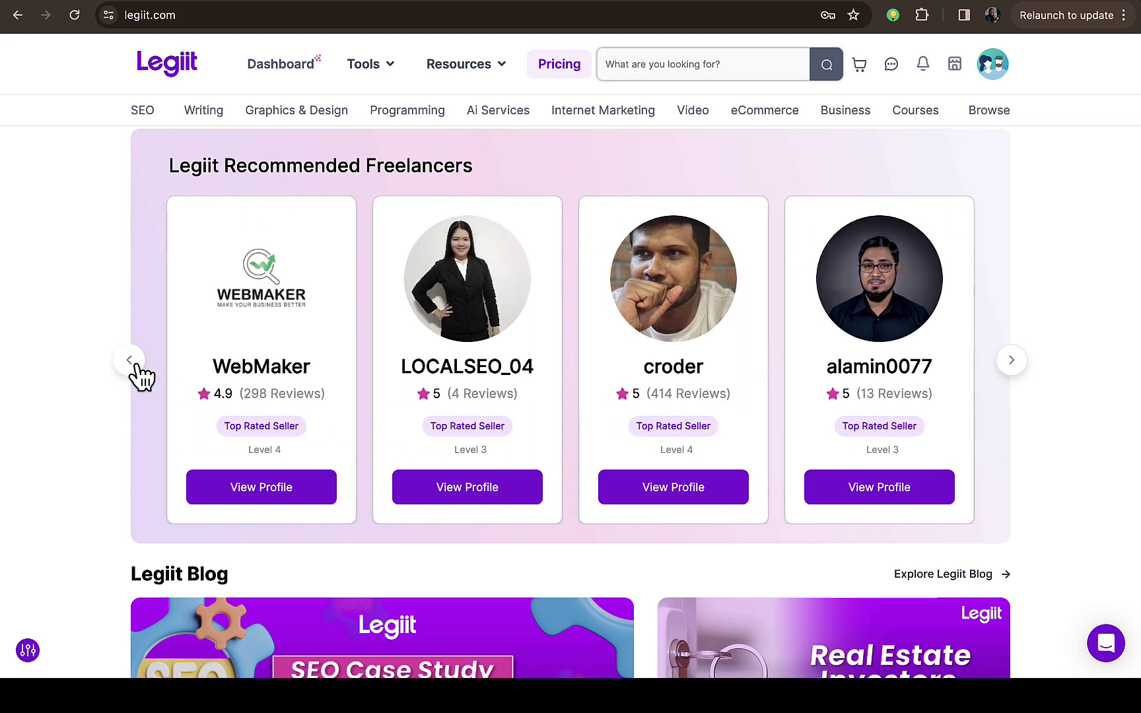
left_click(140, 375)
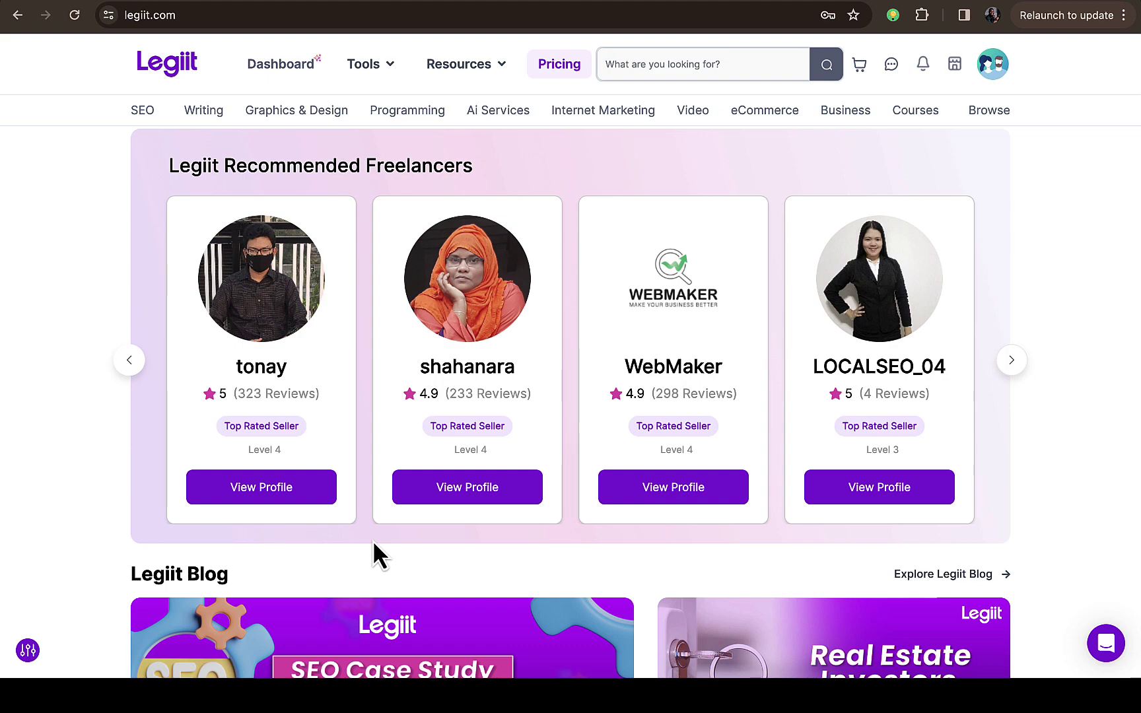
scroll(376, 548, "down", 2)
scroll(375, 549, "down", 3)
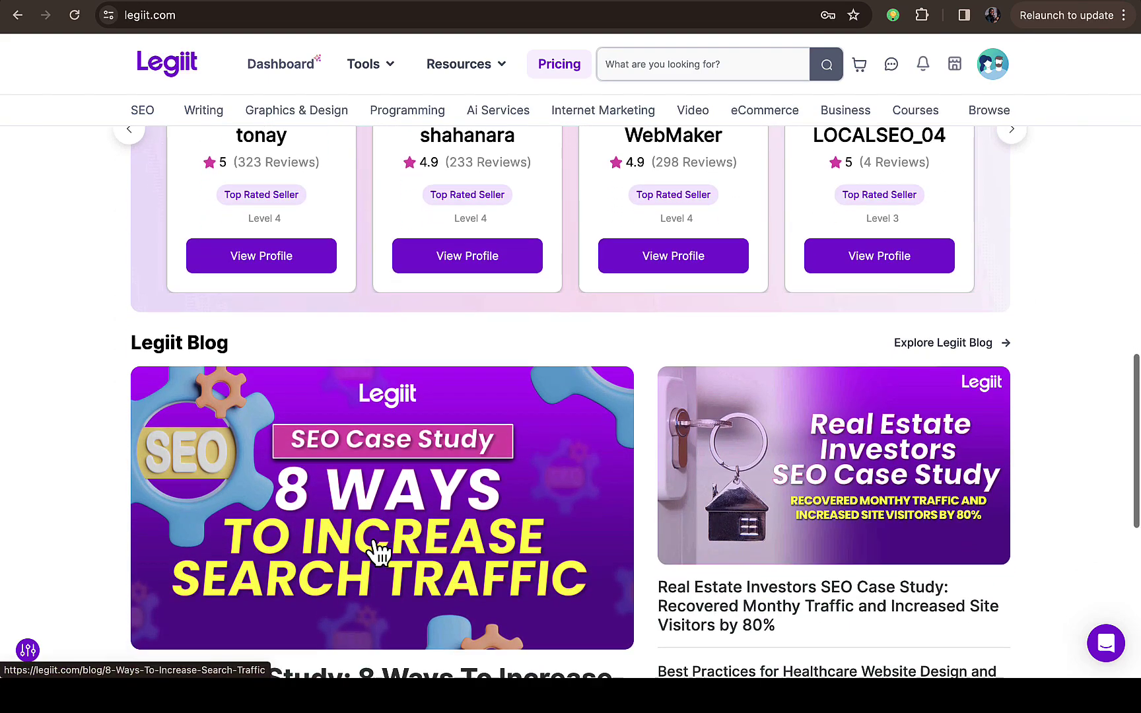
scroll(374, 549, "down", 2)
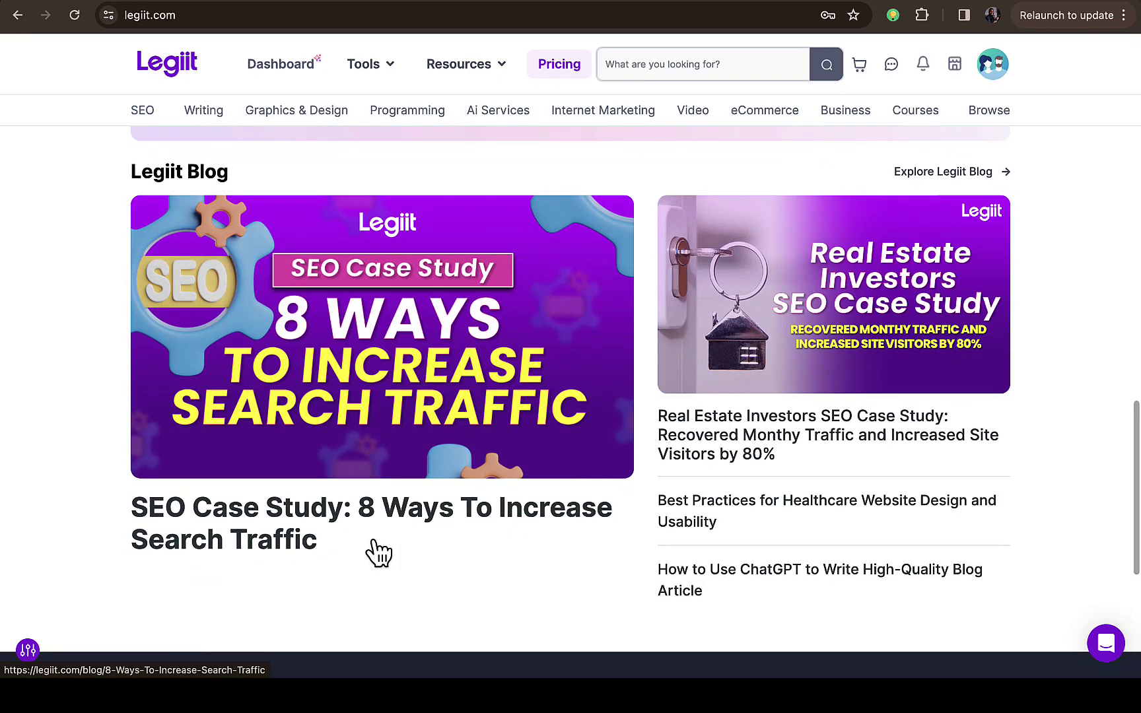
scroll(379, 553, "up", 5)
scroll(379, 554, "up", 2)
scroll(379, 553, "up", 3)
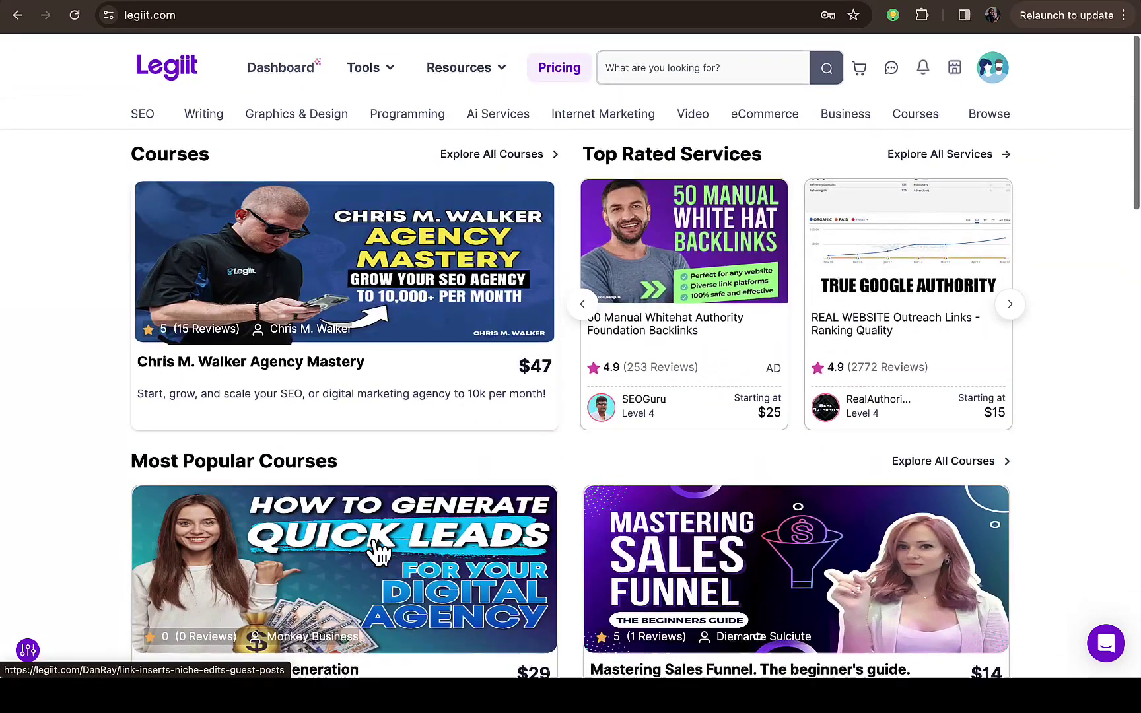